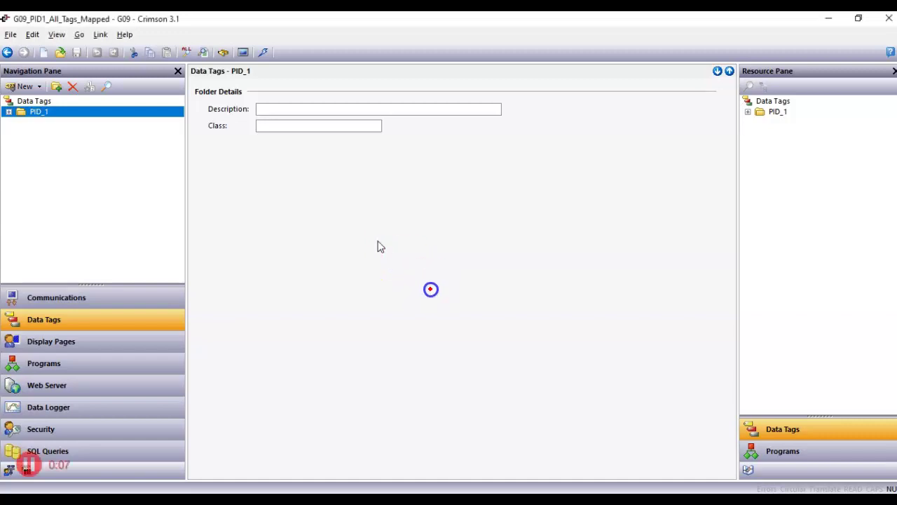
Step: Expand PID_1 > Loop > Status to review its tags, then collapse the folders again
{"action": "left_click_drag", "start_coordinate": [430, 288], "coordinate": [60, 123]}
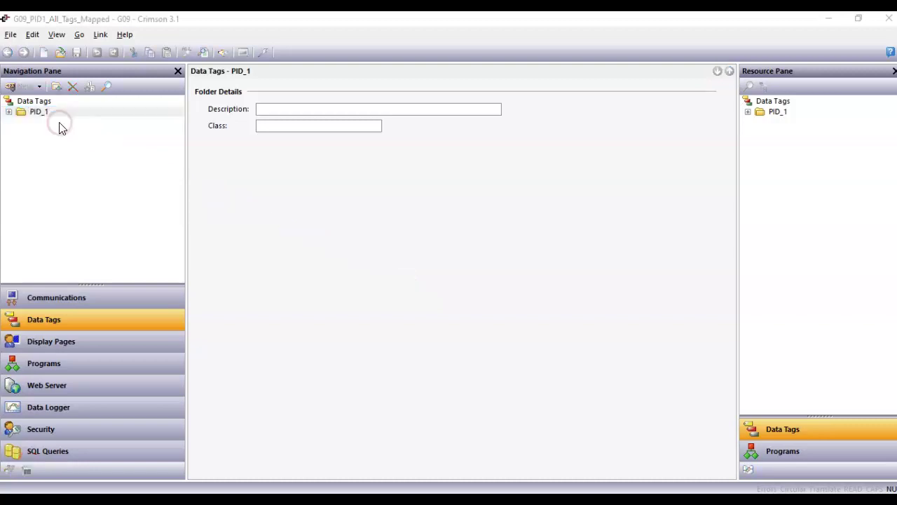
{"action": "left_click", "coordinate": [8, 112]}
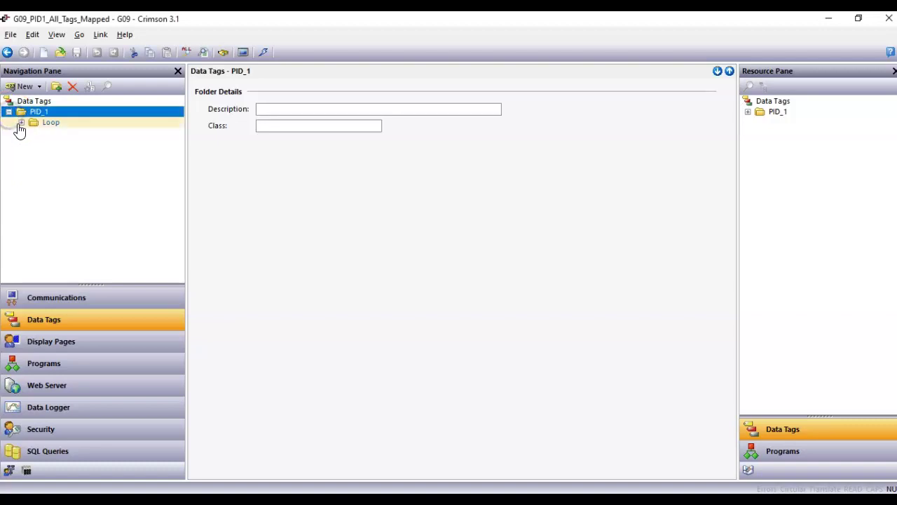
{"action": "left_click", "coordinate": [22, 122]}
{"action": "left_click", "coordinate": [33, 132]}
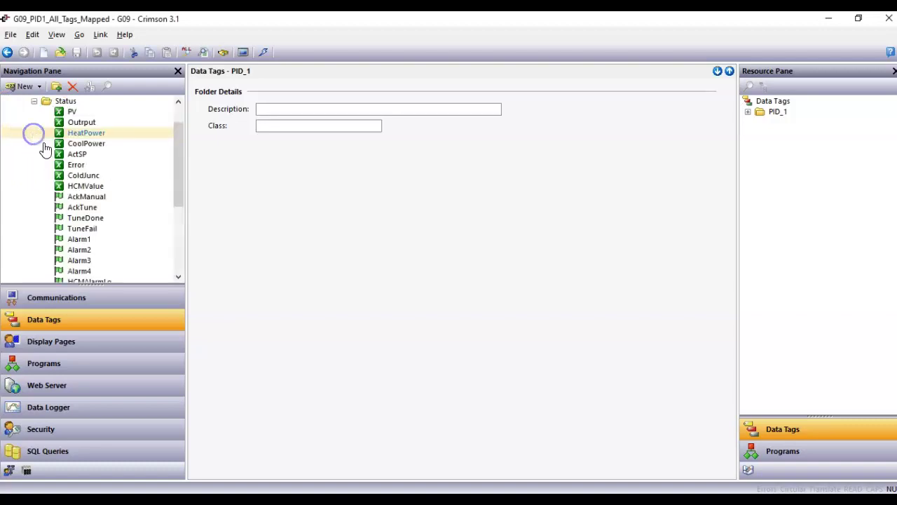
{"action": "left_click", "coordinate": [33, 101]}
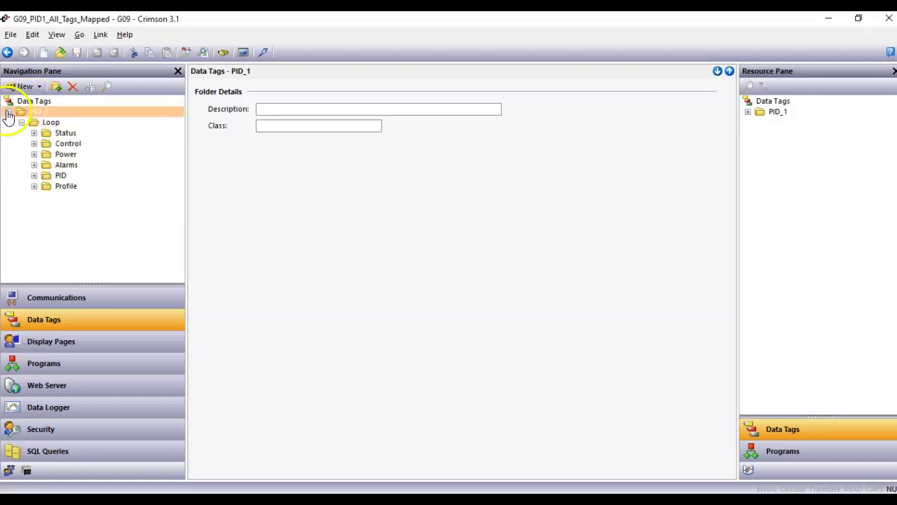
{"action": "left_click", "coordinate": [8, 112]}
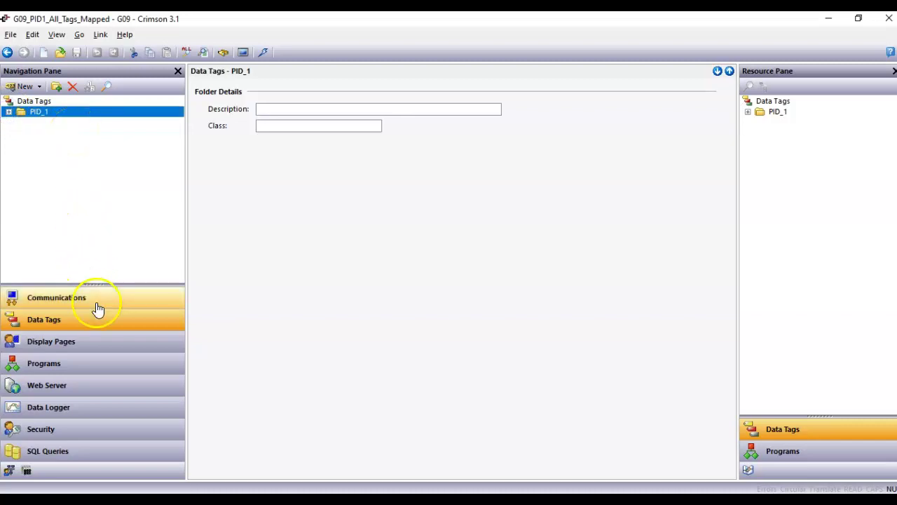
Step: Enlarge the navigation category list and show Slot 1's PID_1 GMPID1 module in I/O Modules
{"action": "left_click", "coordinate": [104, 283]}
{"action": "left_click_drag", "start_coordinate": [103, 283], "coordinate": [104, 256]}
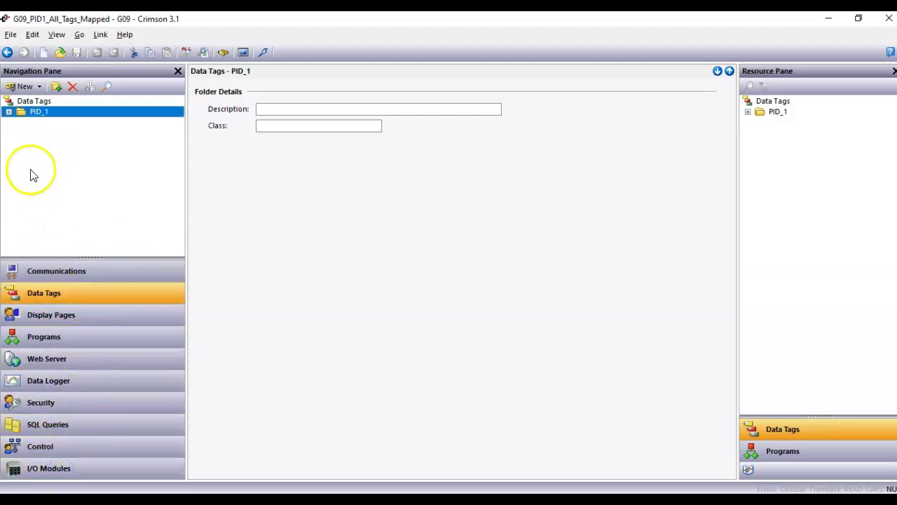
{"action": "left_click", "coordinate": [81, 475]}
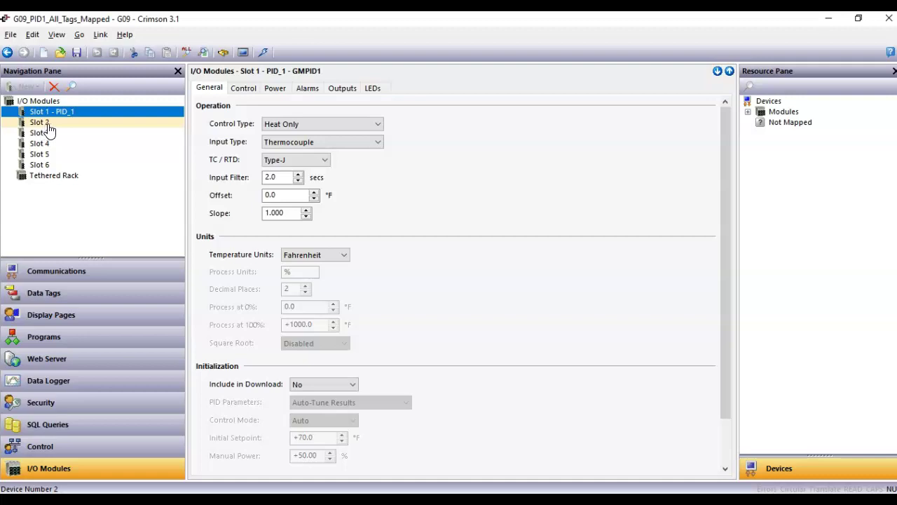
Step: Switch briefly to Data Tags and return to the I/O module slots
{"action": "left_click", "coordinate": [57, 126]}
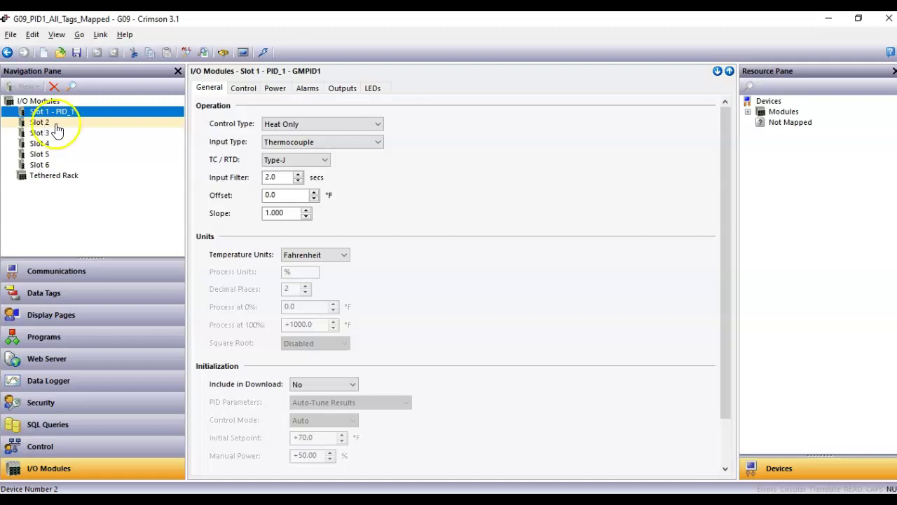
{"action": "left_click", "coordinate": [76, 294]}
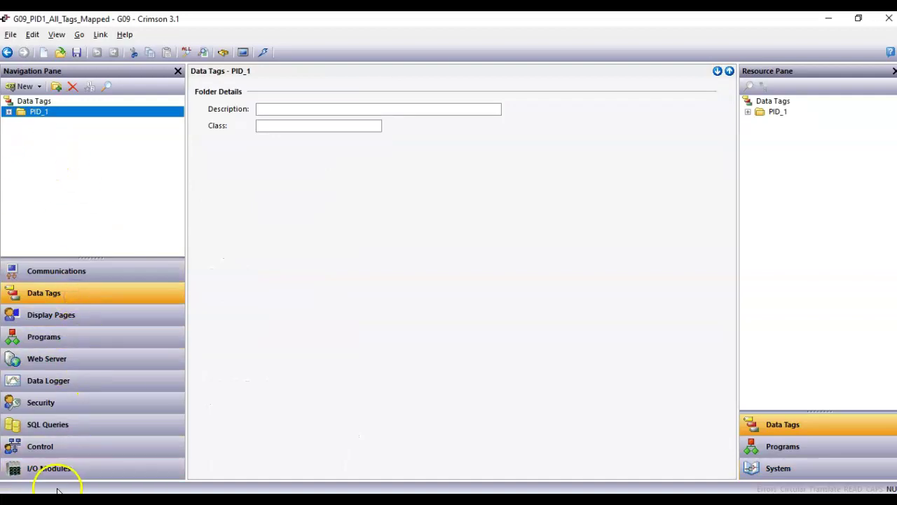
{"action": "left_click", "coordinate": [72, 467]}
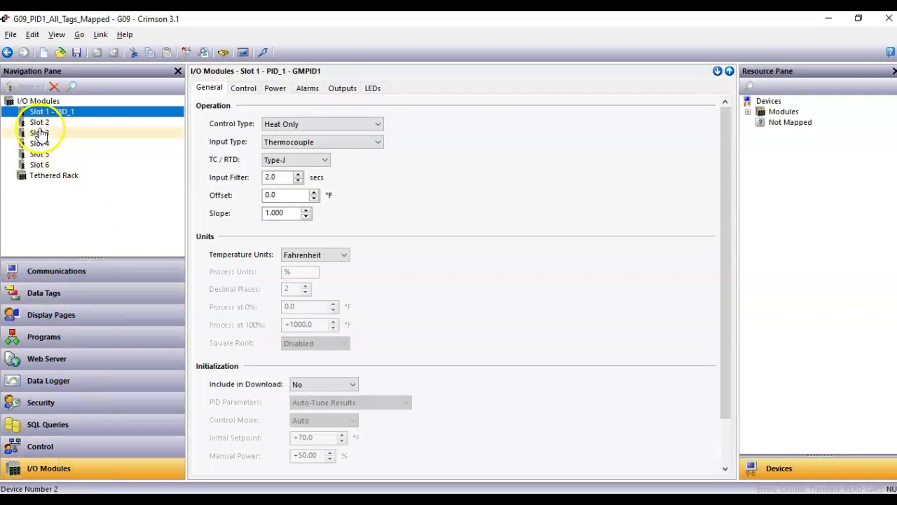
Step: Add a GMPID1 single-loop PID module to empty Slot 2 and rename it PID_2
{"action": "left_click", "coordinate": [40, 122]}
{"action": "left_click", "coordinate": [31, 89]}
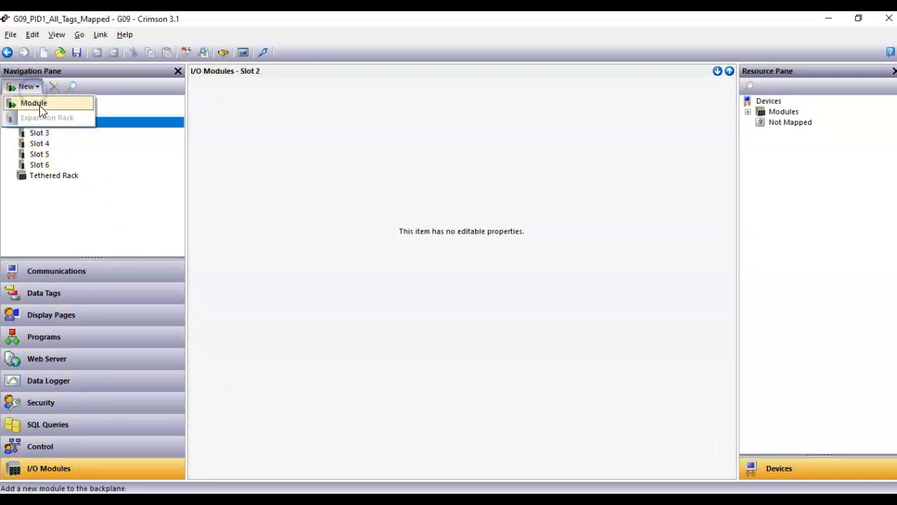
{"action": "left_click", "coordinate": [39, 105]}
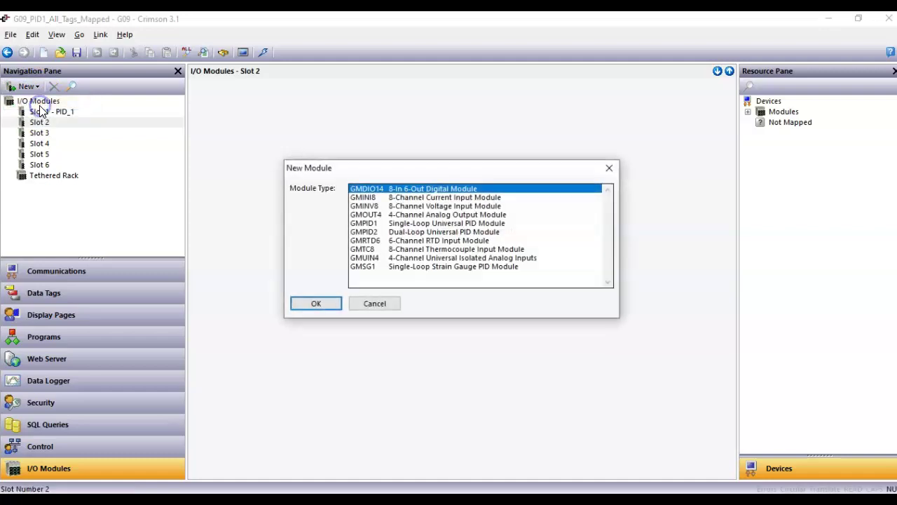
{"action": "left_click", "coordinate": [382, 224]}
{"action": "left_click", "coordinate": [316, 303]}
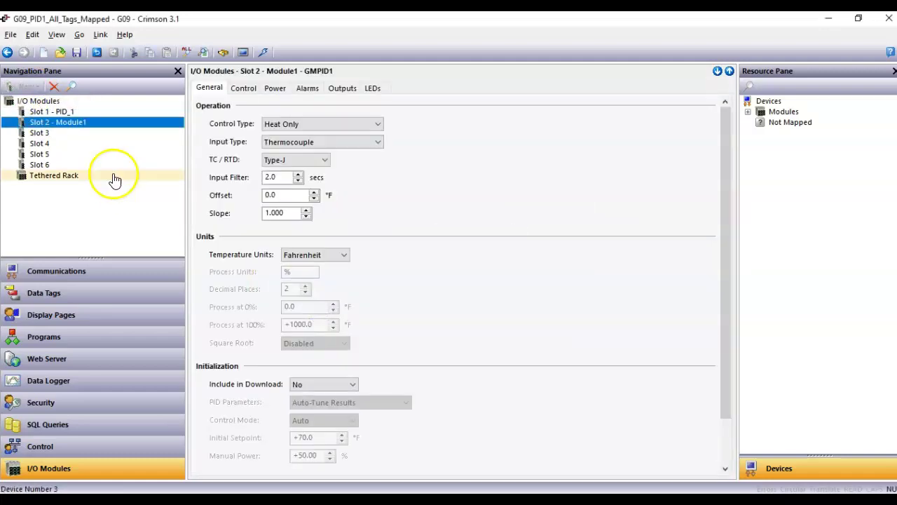
{"action": "left_click", "coordinate": [68, 122]}
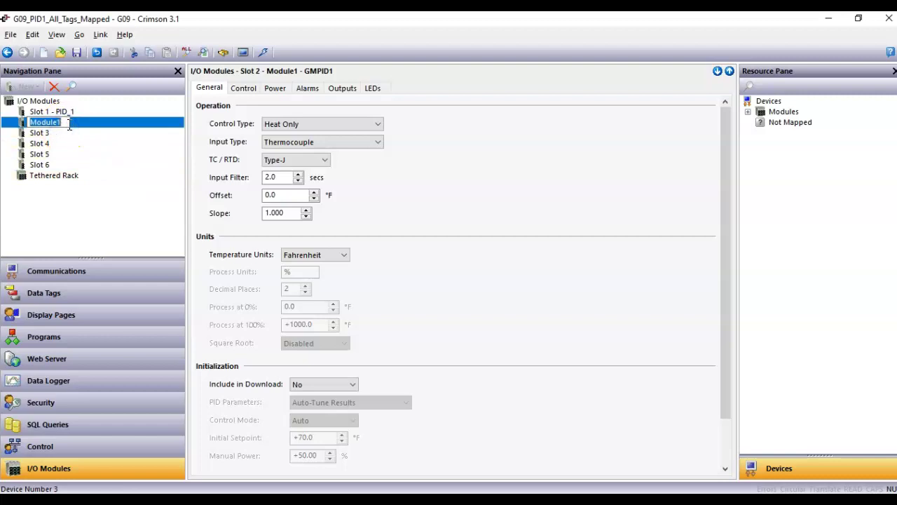
{"action": "type", "text": "PID_2"}
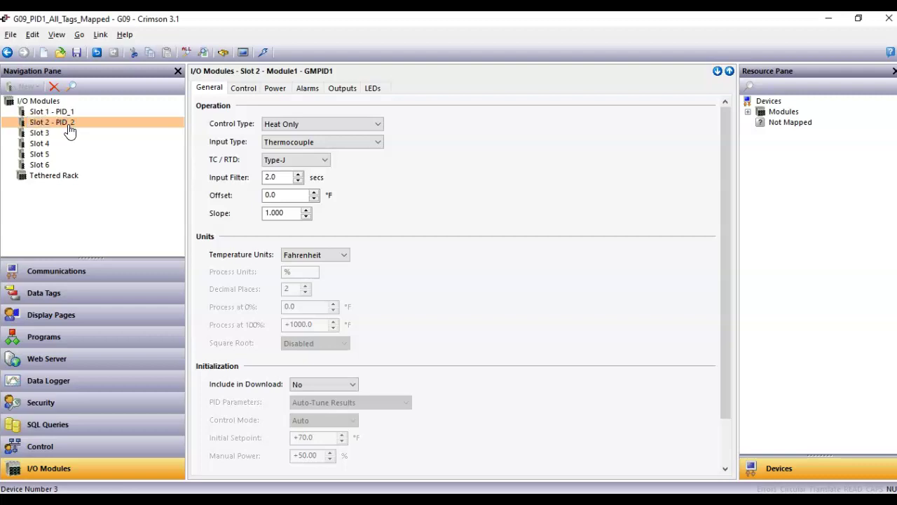
Step: Copy the PID_1 tag folder and paste it under the Data Tags root as PID_2
{"action": "left_click", "coordinate": [102, 292]}
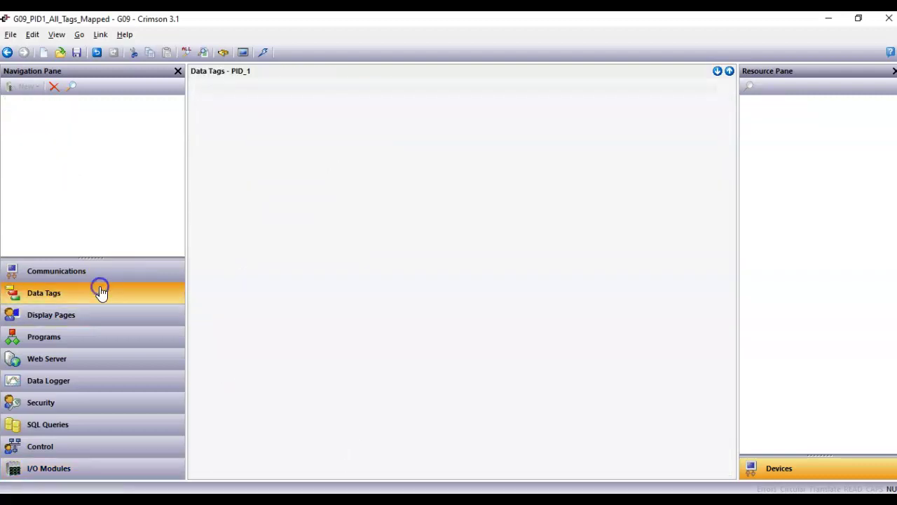
{"action": "left_click", "coordinate": [60, 114]}
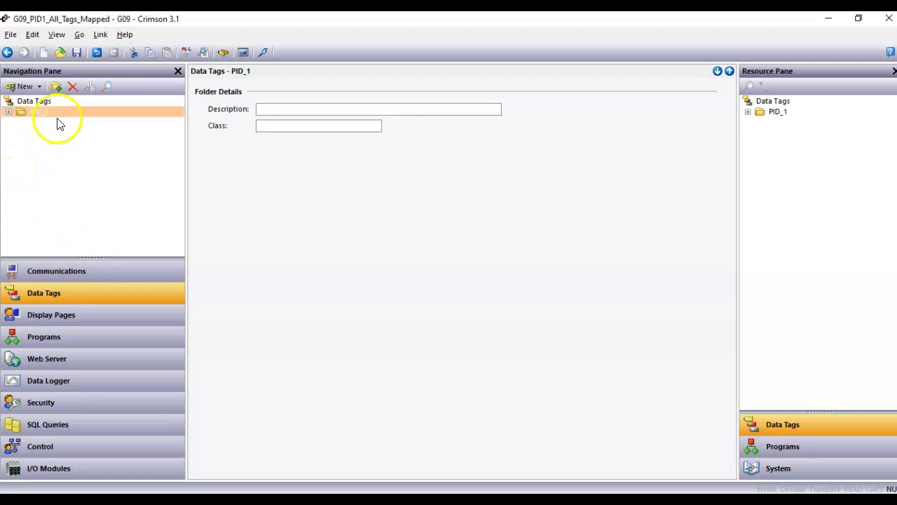
{"action": "right_click", "coordinate": [66, 117]}
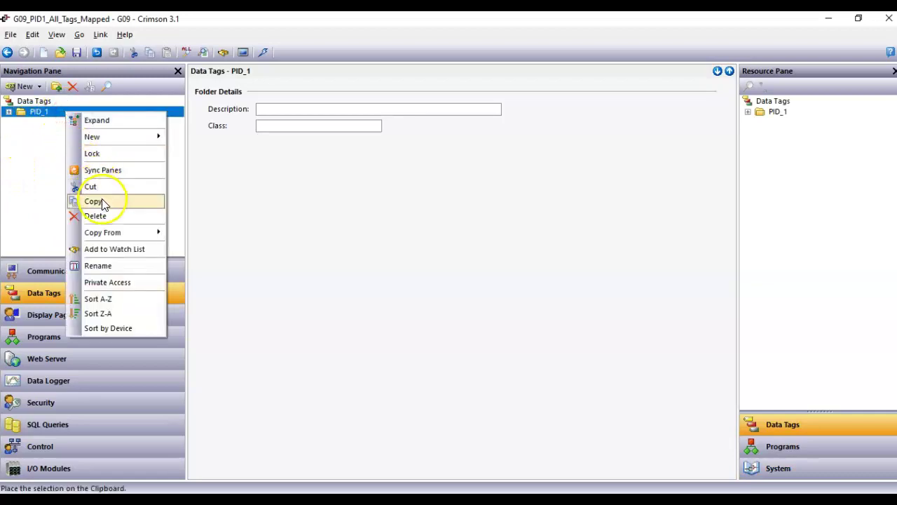
{"action": "left_click", "coordinate": [99, 200]}
{"action": "left_click", "coordinate": [36, 101]}
{"action": "right_click", "coordinate": [37, 101]}
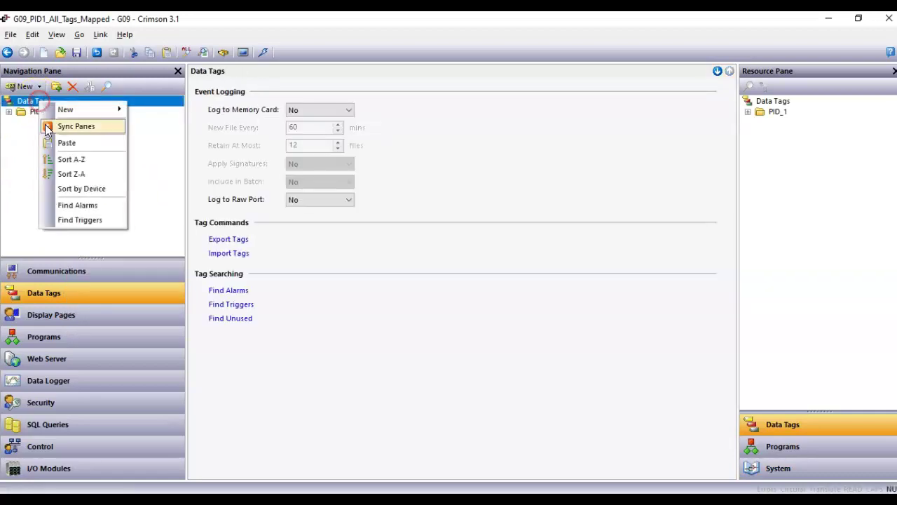
{"action": "left_click", "coordinate": [67, 143]}
Step: In PID_2 > Loop > Status, remap the PV and CoolPower tags' source to PID_2
{"action": "left_click", "coordinate": [14, 123]}
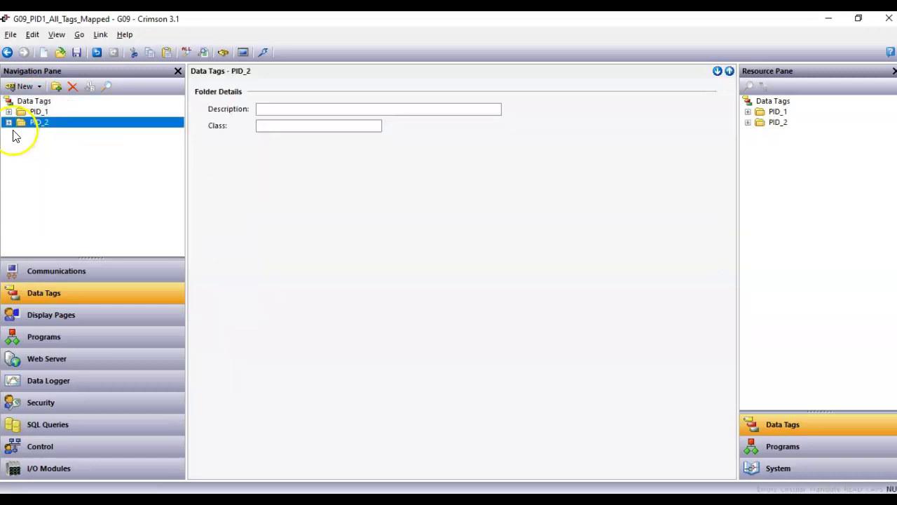
{"action": "left_click", "coordinate": [8, 122]}
{"action": "left_click", "coordinate": [21, 133]}
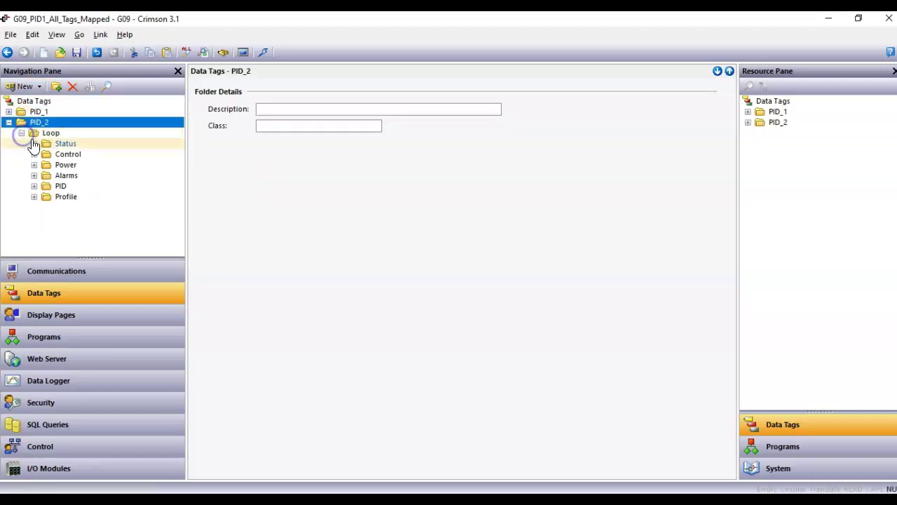
{"action": "left_click", "coordinate": [33, 143]}
{"action": "left_click", "coordinate": [71, 112]}
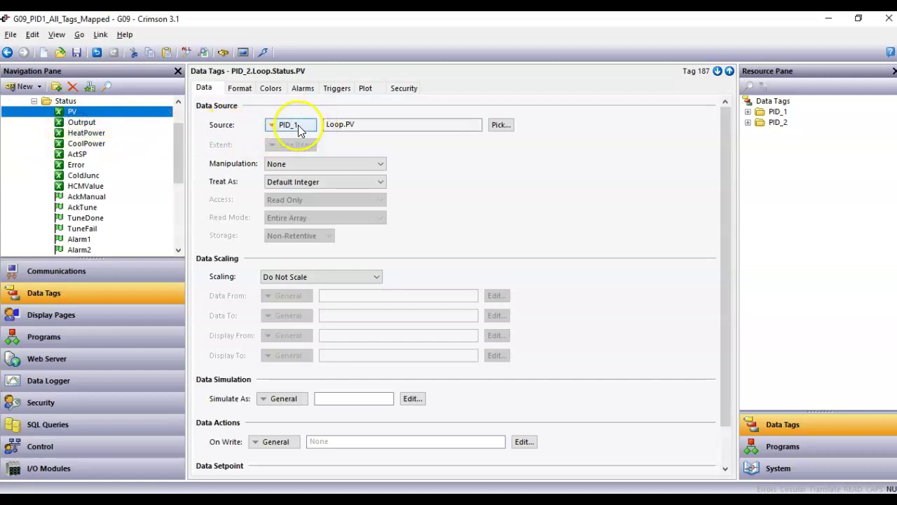
{"action": "left_click", "coordinate": [298, 129]}
{"action": "left_click", "coordinate": [301, 264]}
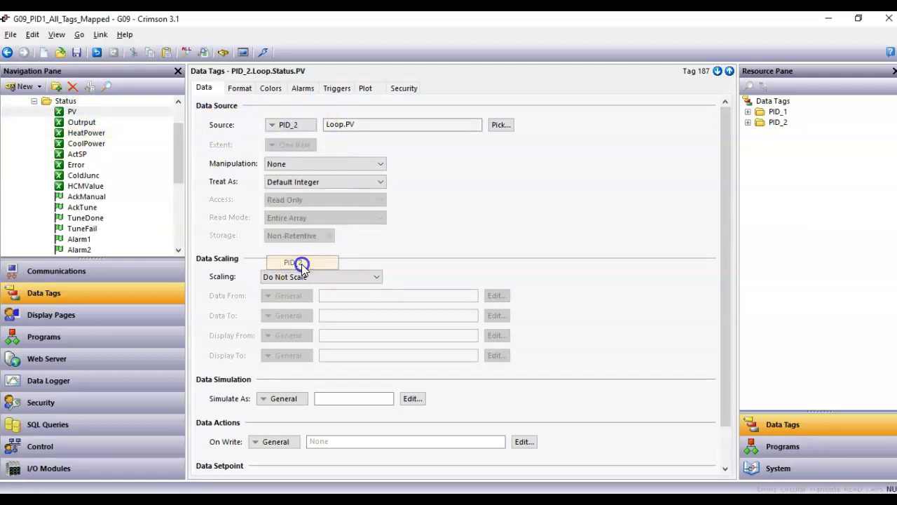
{"action": "left_click", "coordinate": [81, 143]}
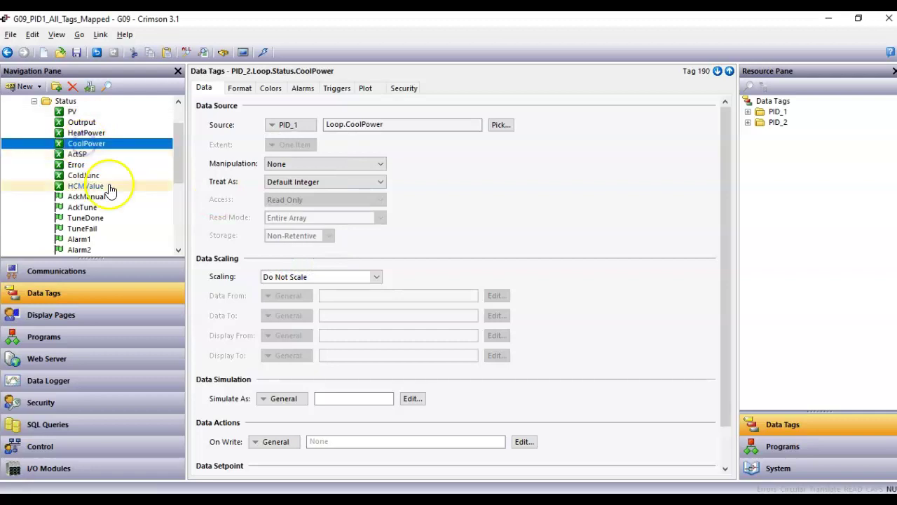
{"action": "left_click", "coordinate": [284, 125]}
{"action": "left_click", "coordinate": [300, 264]}
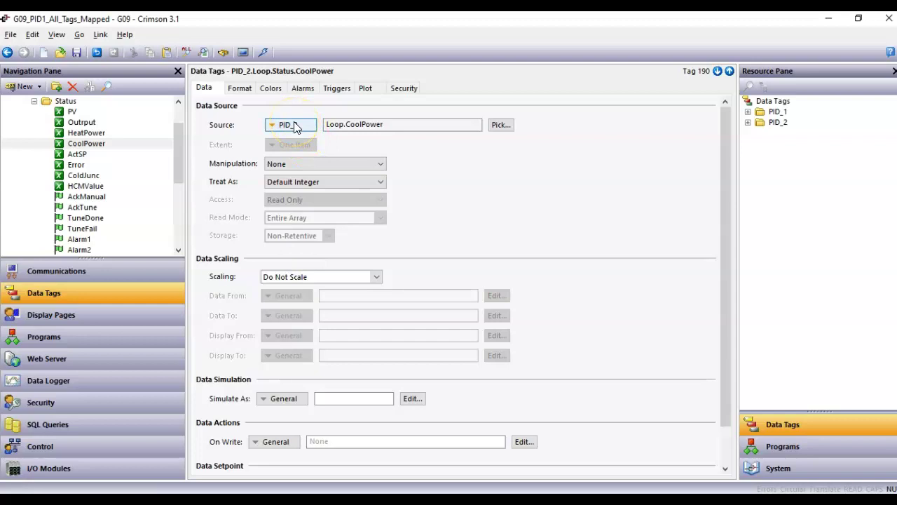
{"action": "scroll", "coordinate": [180, 190], "scroll_direction": "up", "scroll_amount": 2}
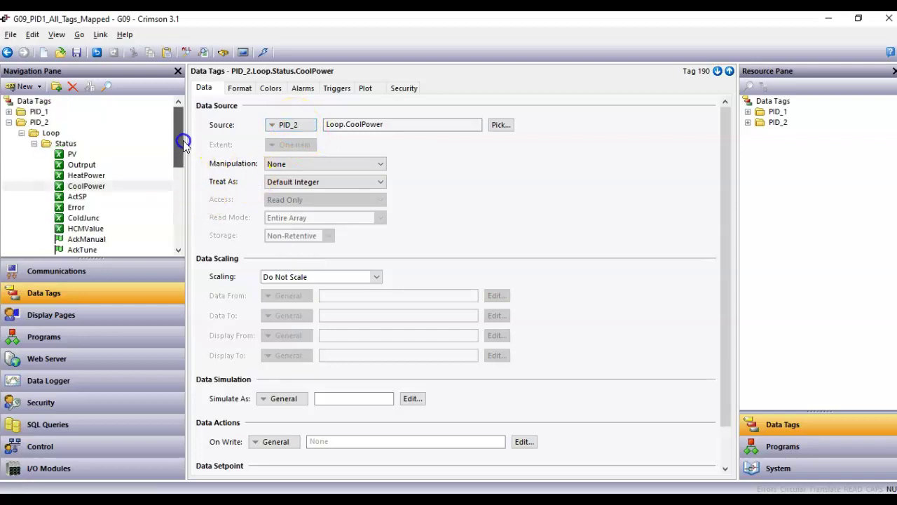
{"action": "left_click", "coordinate": [35, 101]}
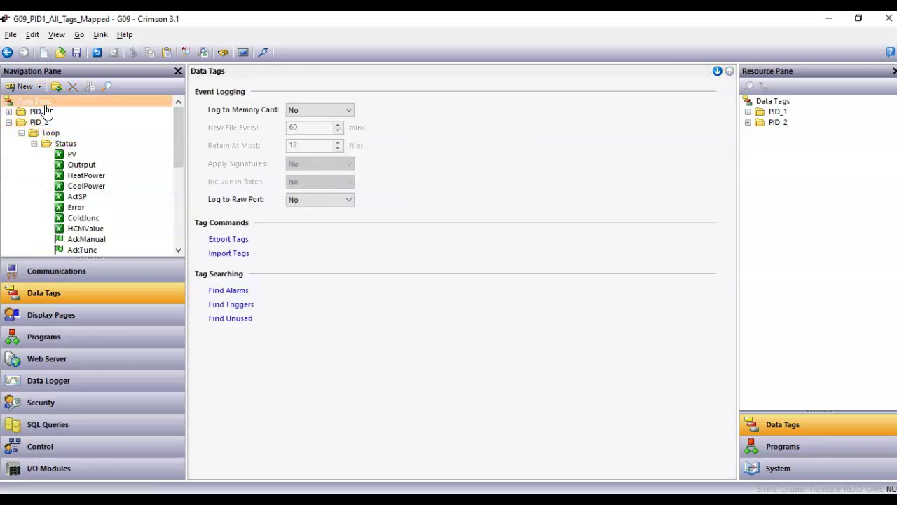
{"action": "left_click", "coordinate": [226, 257]}
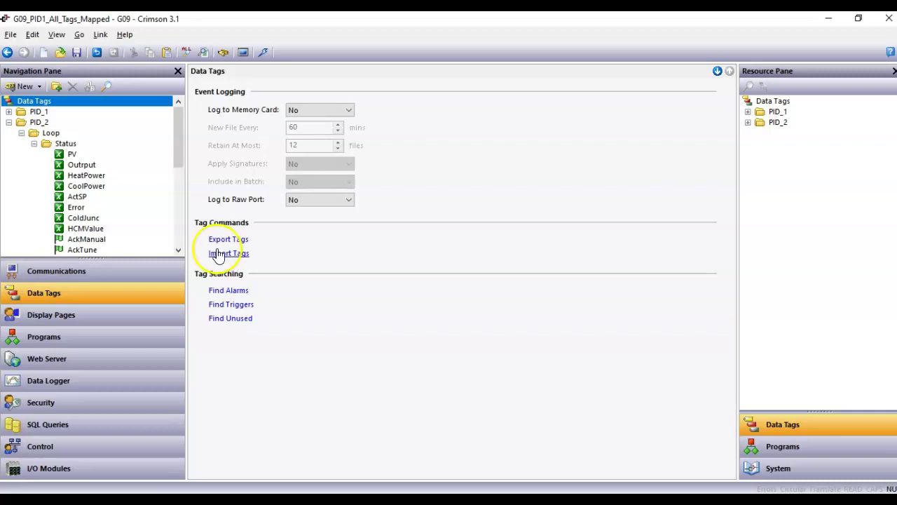
{"action": "left_click", "coordinate": [52, 159]}
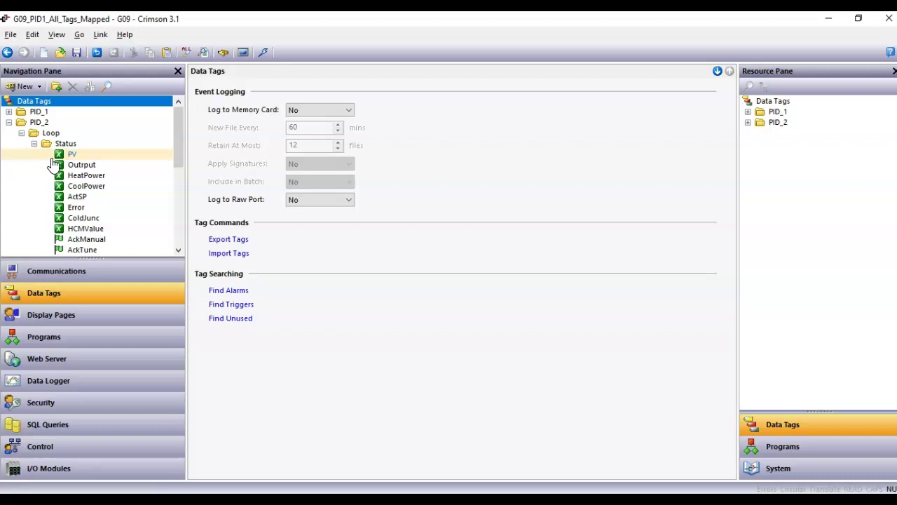
Step: Delete the PID_2 tag folder, then view Slot 2's PID_2 module under I/O Modules
{"action": "left_click", "coordinate": [39, 122]}
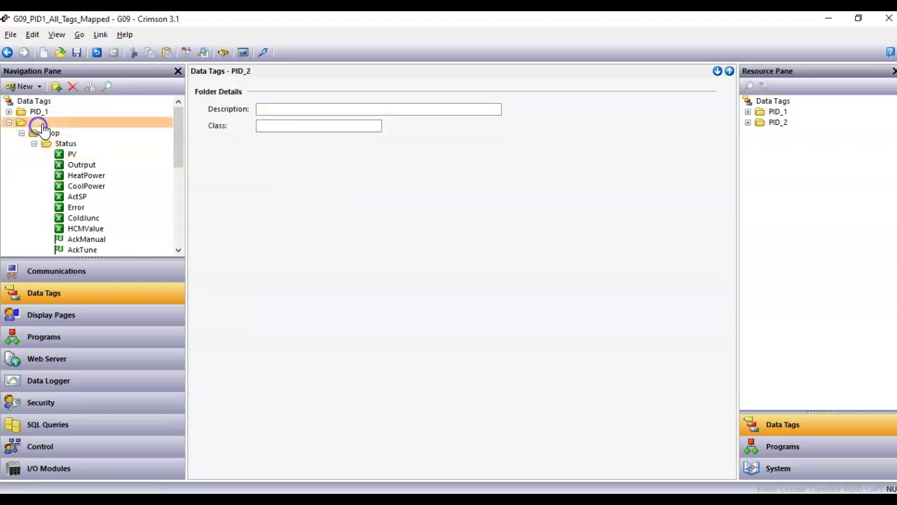
{"action": "left_click", "coordinate": [73, 85]}
{"action": "left_click", "coordinate": [413, 254]}
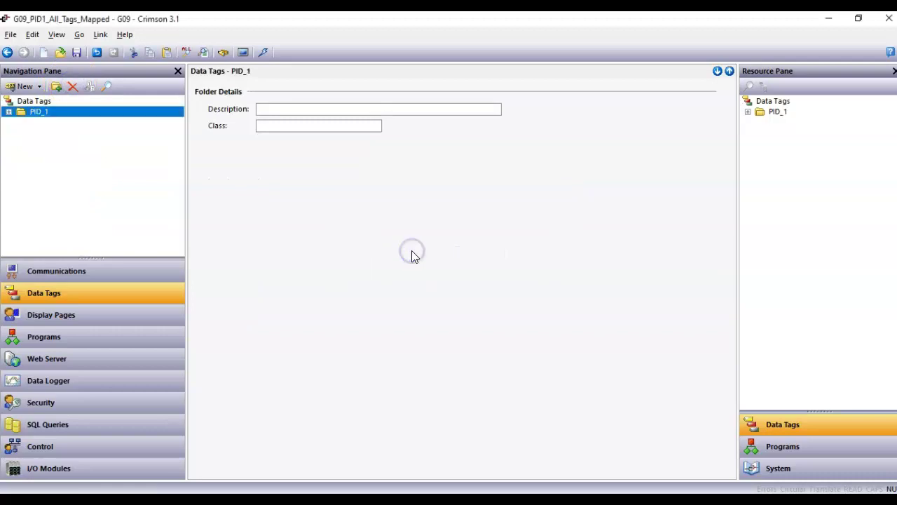
{"action": "left_click", "coordinate": [112, 469]}
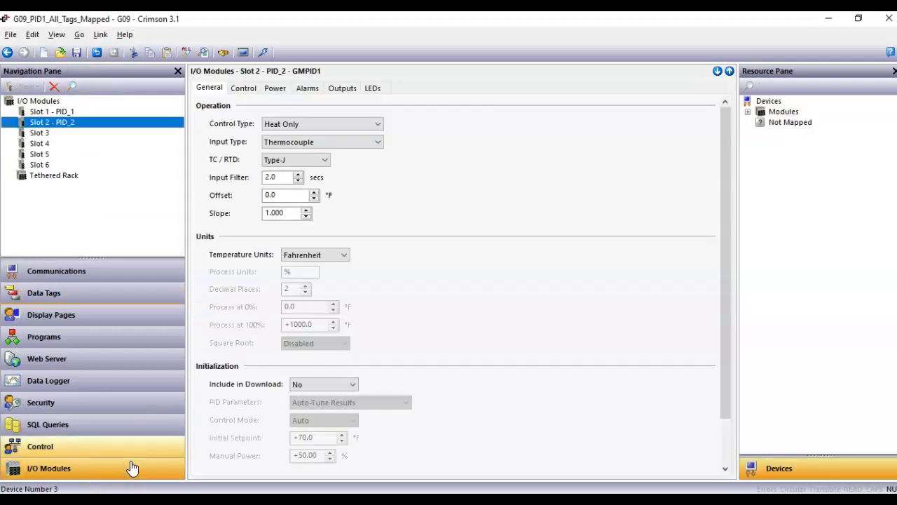
{"action": "left_click", "coordinate": [62, 125]}
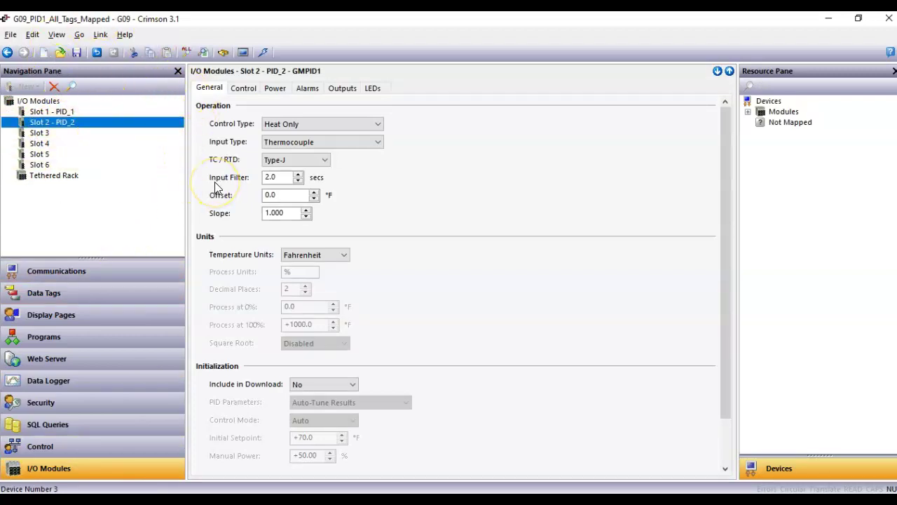
Step: Open G09_PID1_All_Tags_Mapped.cd31 from the PID_Ramp-Soak folder and maximize the Crimson window
{"action": "mouse_move", "coordinate": [376, 499]}
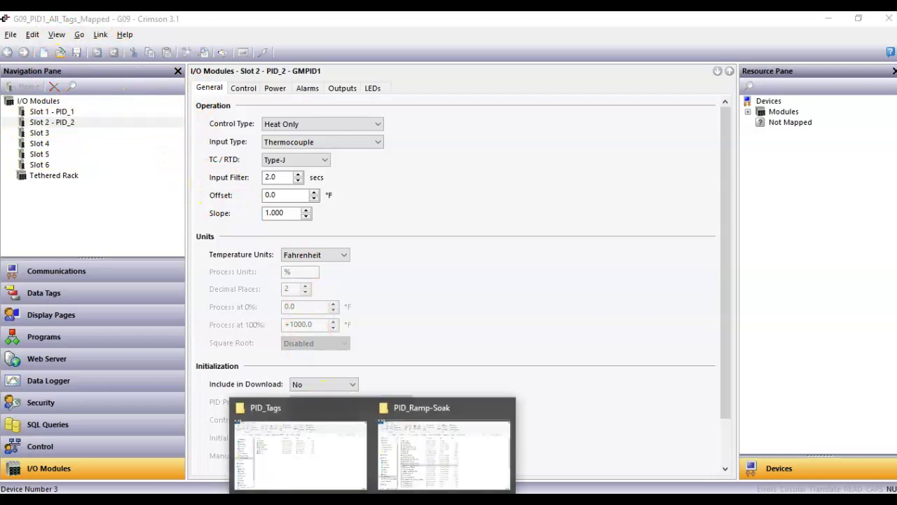
{"action": "left_click", "coordinate": [424, 449]}
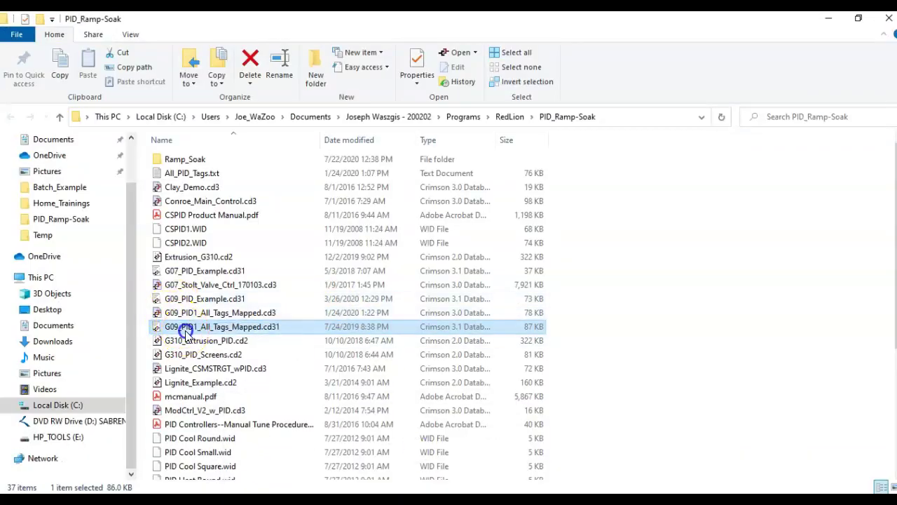
{"action": "double_click", "coordinate": [186, 332]}
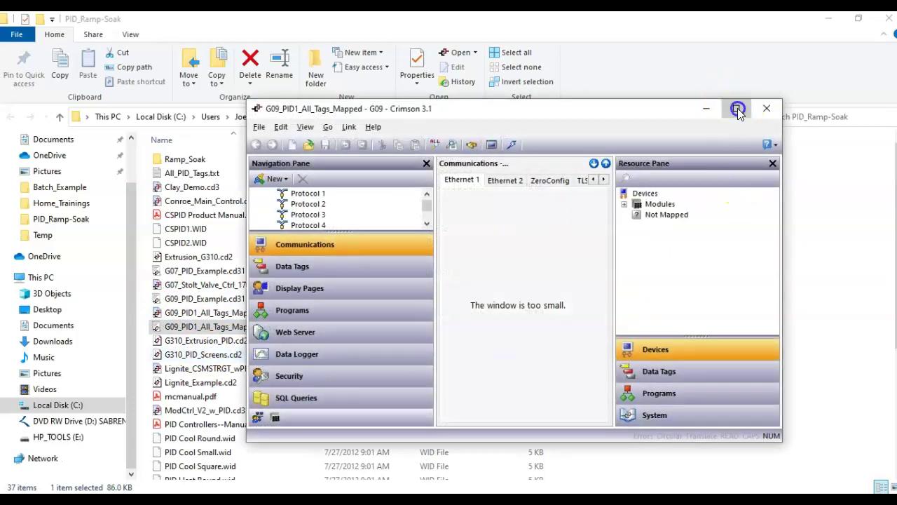
{"action": "left_click", "coordinate": [737, 109]}
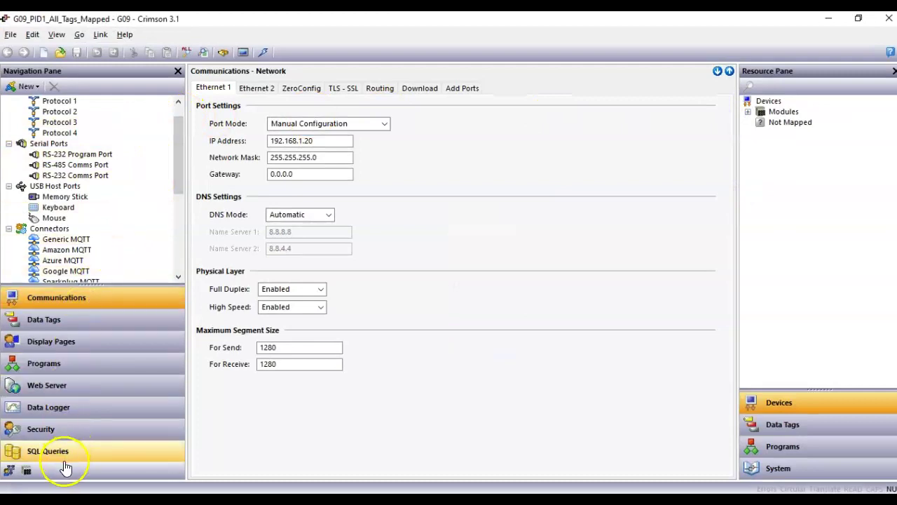
Step: Reveal the hidden navigation categories and go to I/O Modules
{"action": "left_click", "coordinate": [27, 470]}
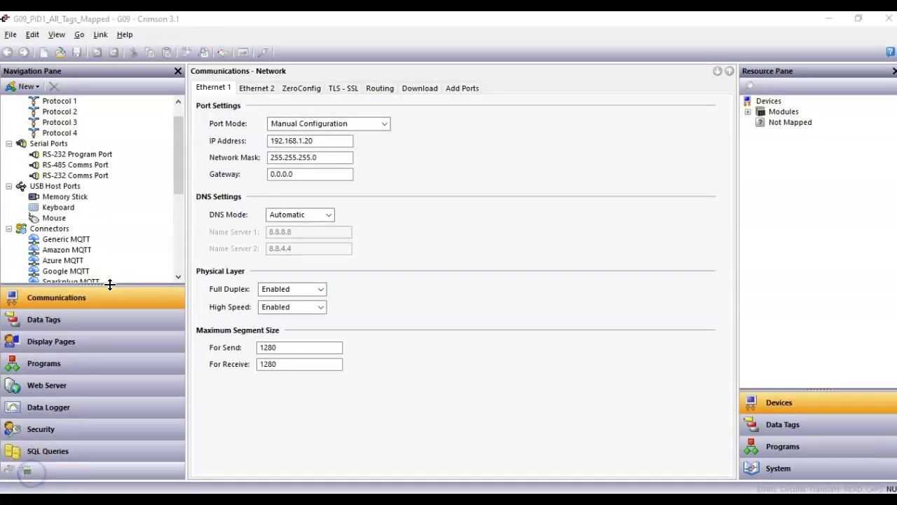
{"action": "left_click_drag", "start_coordinate": [110, 284], "coordinate": [120, 226]}
{"action": "left_click", "coordinate": [119, 474]}
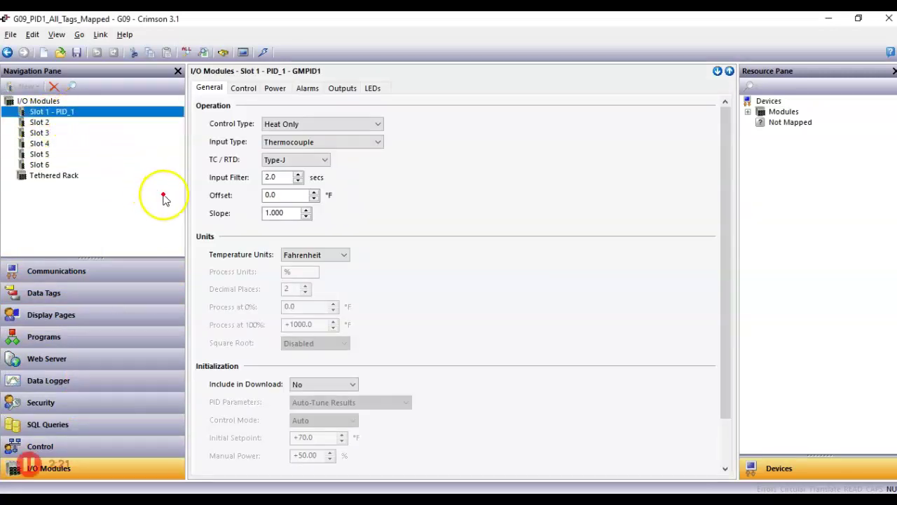
Step: Rename the Slot 1 module from PID_1 to PID_2, then return to Data Tags
{"action": "left_click", "coordinate": [69, 113]}
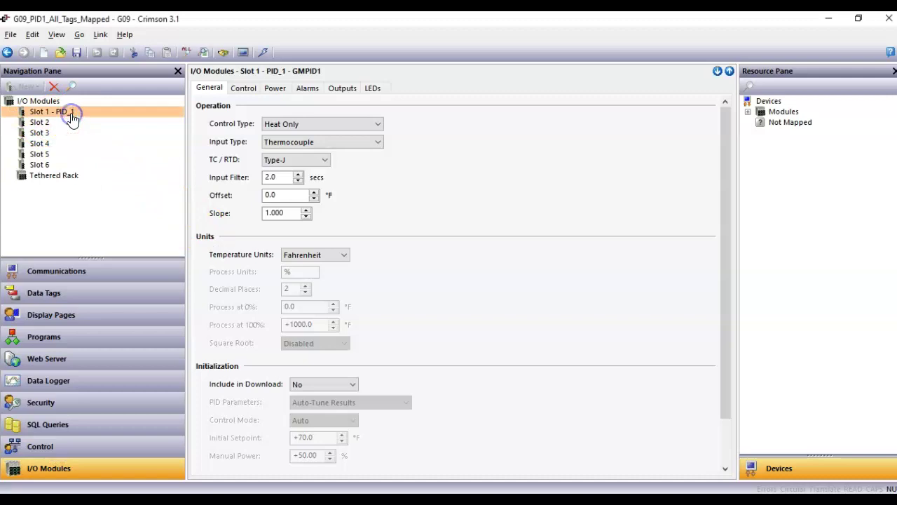
{"action": "left_click", "coordinate": [56, 111]}
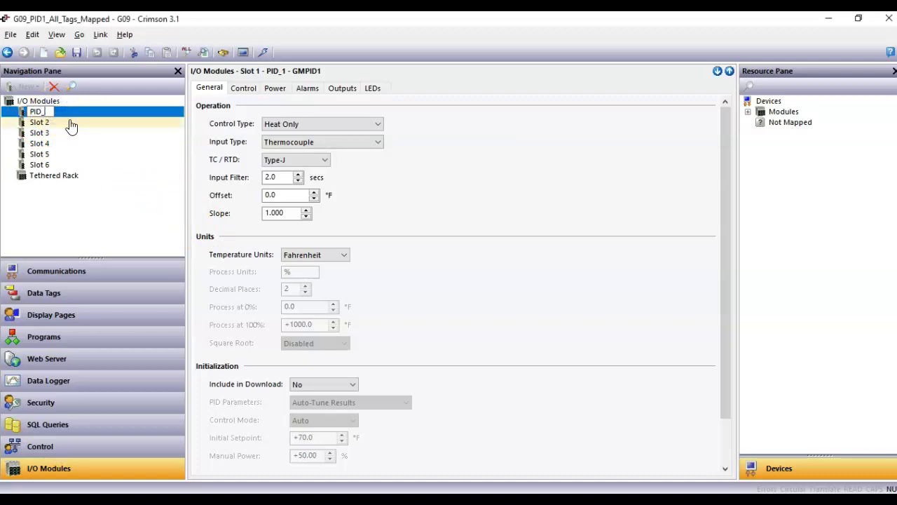
{"action": "type", "text": "2"}
{"action": "key", "text": "Return"}
{"action": "left_click", "coordinate": [84, 292]}
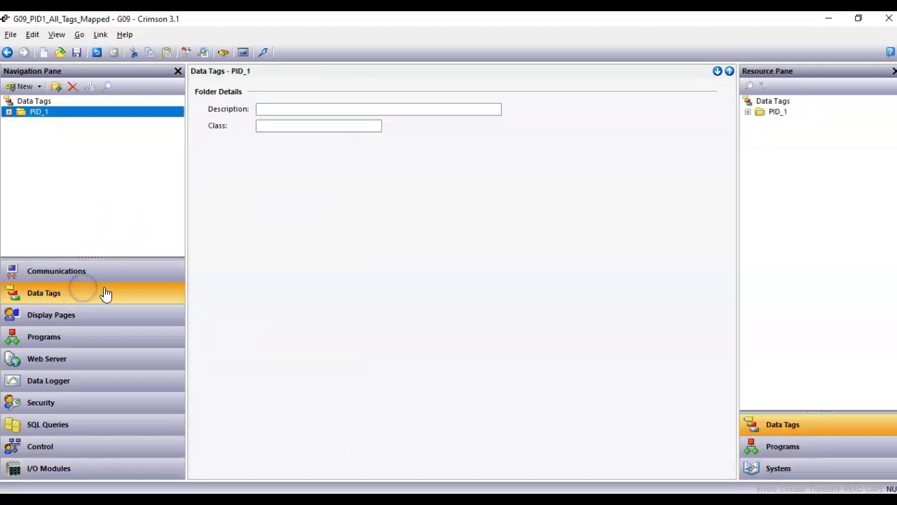
Step: Rename the PID_1 tag folder to PID_2
{"action": "left_click", "coordinate": [39, 112]}
{"action": "left_click", "coordinate": [53, 112]}
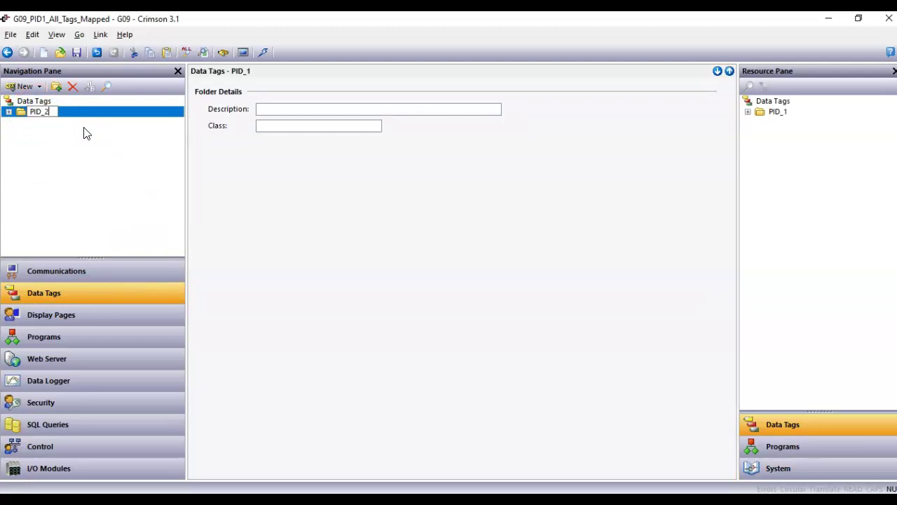
{"action": "left_click", "coordinate": [83, 127]}
Step: Expand PID_2 > Loop > Status and check the Error and AckManual tags read from PID_2
{"action": "left_click", "coordinate": [9, 113]}
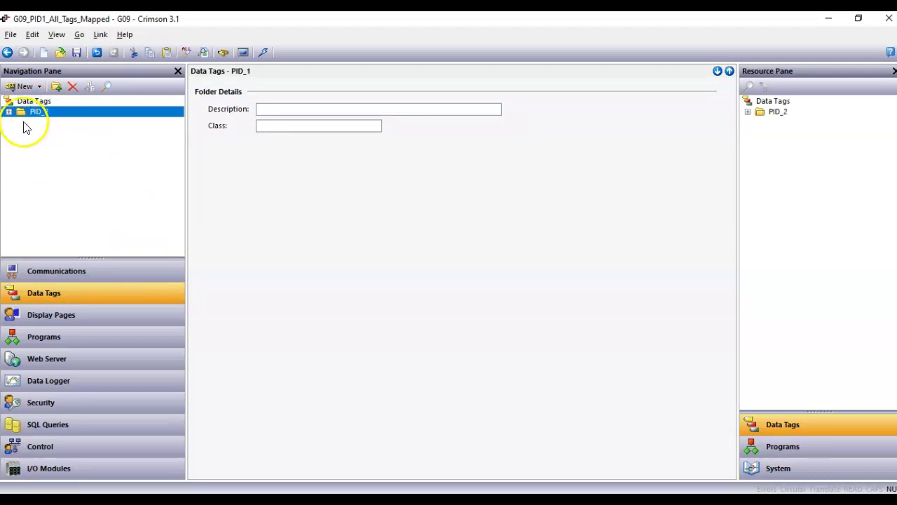
{"action": "left_click", "coordinate": [21, 123]}
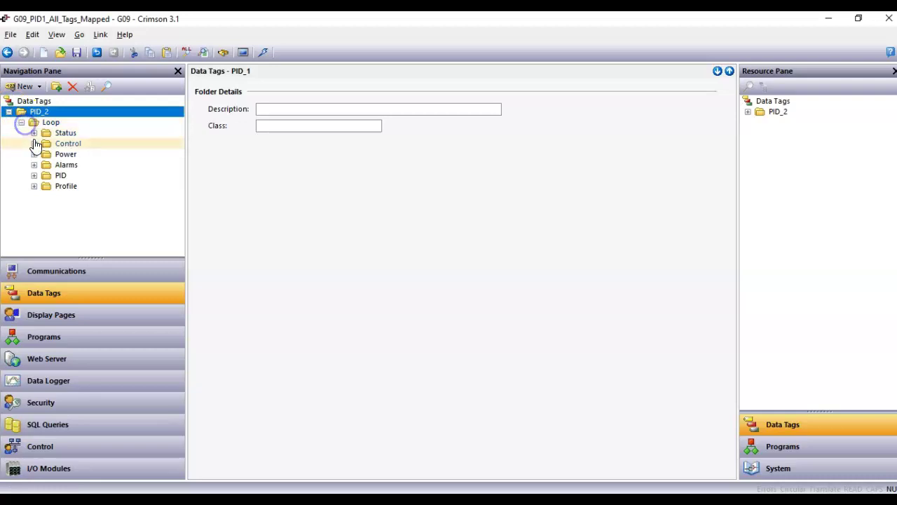
{"action": "left_click", "coordinate": [34, 133]}
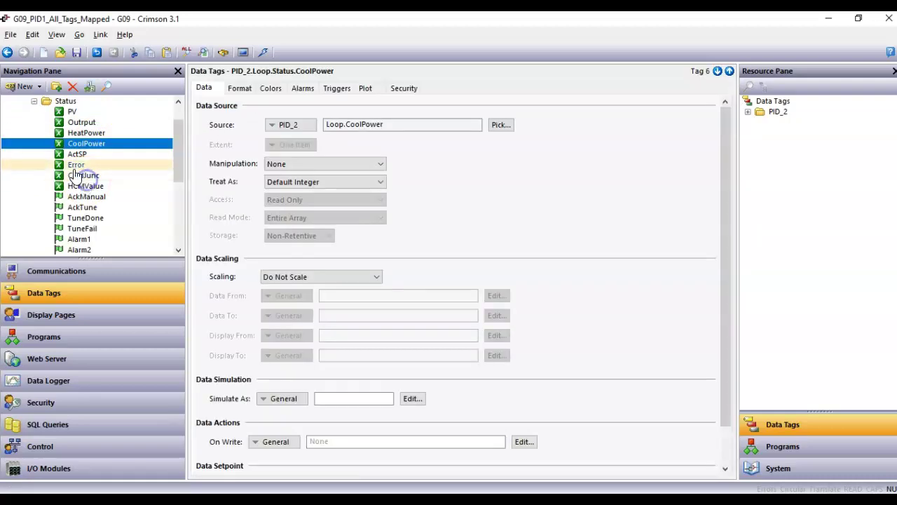
{"action": "left_click", "coordinate": [76, 166]}
{"action": "left_click", "coordinate": [77, 200]}
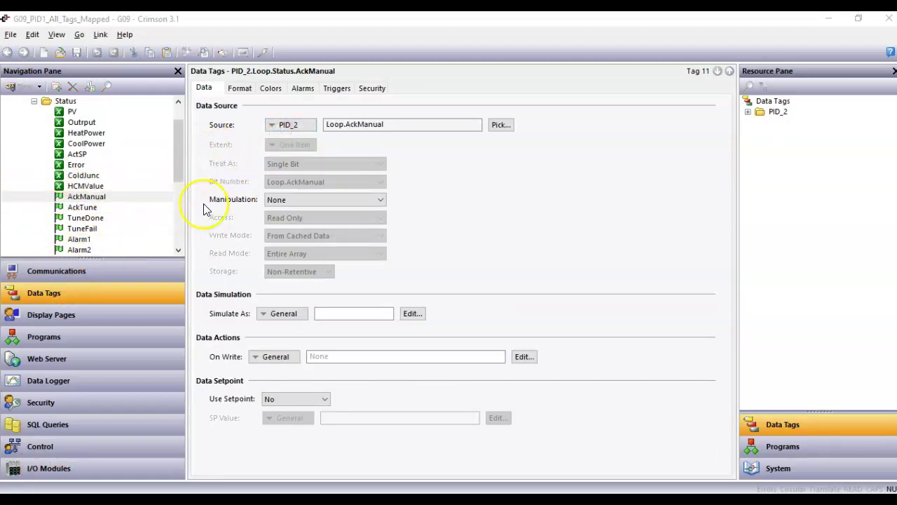
{"action": "left_click_drag", "start_coordinate": [178, 171], "coordinate": [186, 129]}
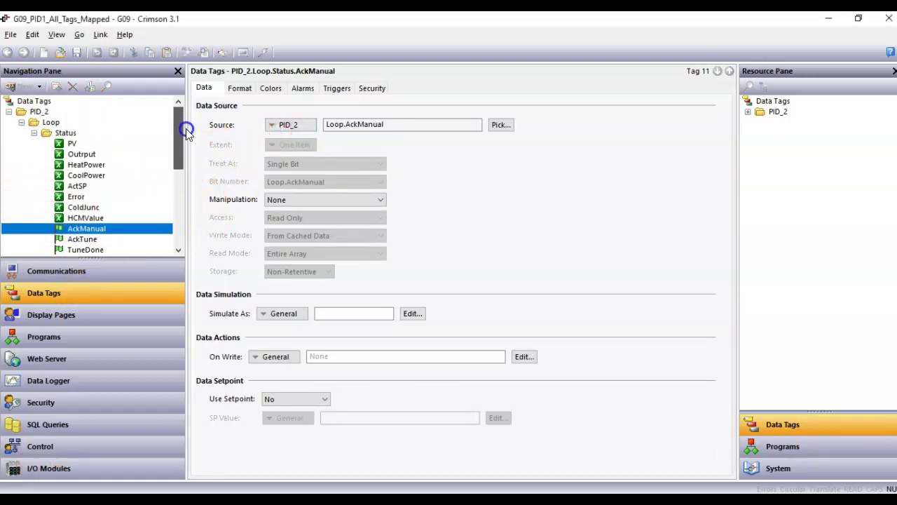
Step: Collapse the PID_2 folder tree and copy the PID_2 tag folder
{"action": "left_click", "coordinate": [34, 133]}
{"action": "left_click", "coordinate": [21, 122]}
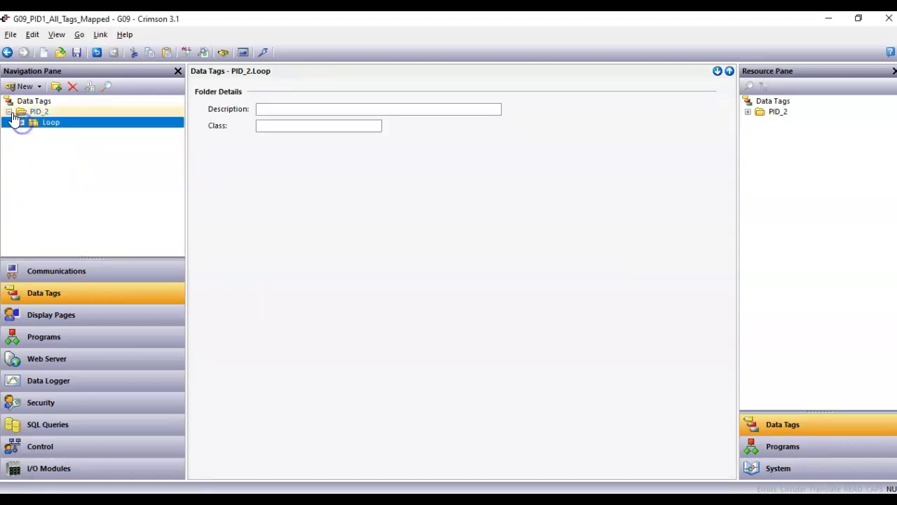
{"action": "left_click", "coordinate": [8, 112]}
{"action": "right_click", "coordinate": [71, 112]}
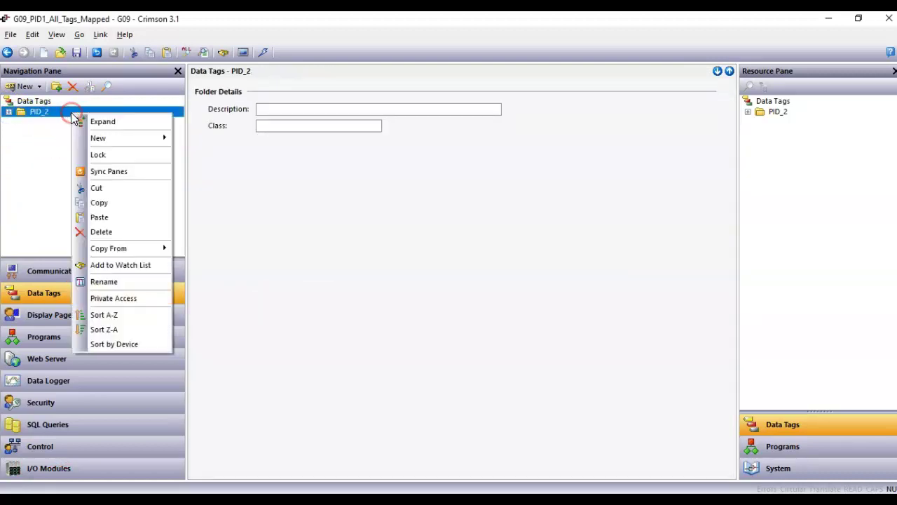
{"action": "left_click", "coordinate": [108, 201]}
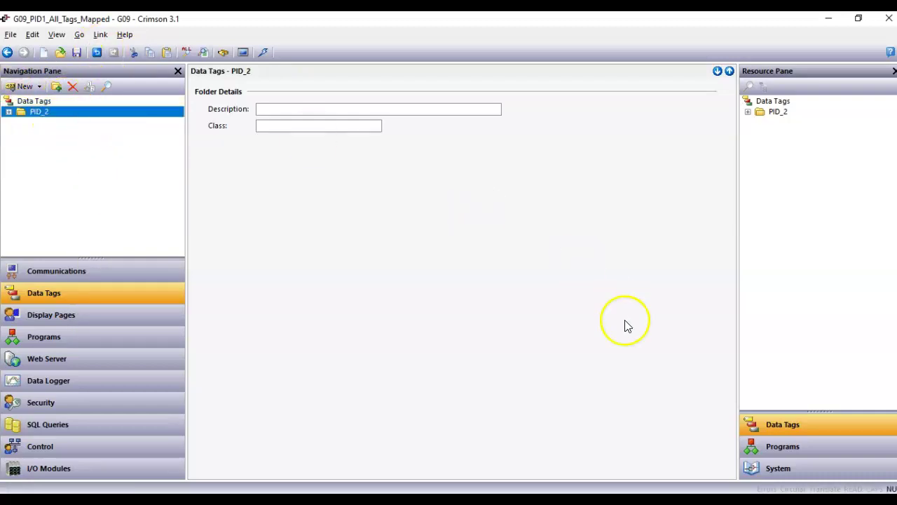
Step: Switch to the second Crimson database window and show its Data Tags
{"action": "left_click", "coordinate": [628, 498]}
{"action": "left_click", "coordinate": [645, 477]}
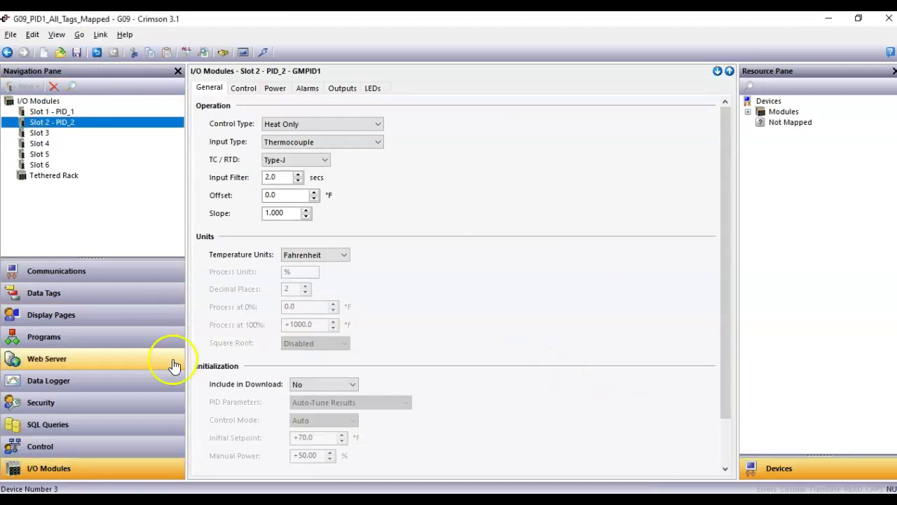
{"action": "left_click", "coordinate": [62, 297]}
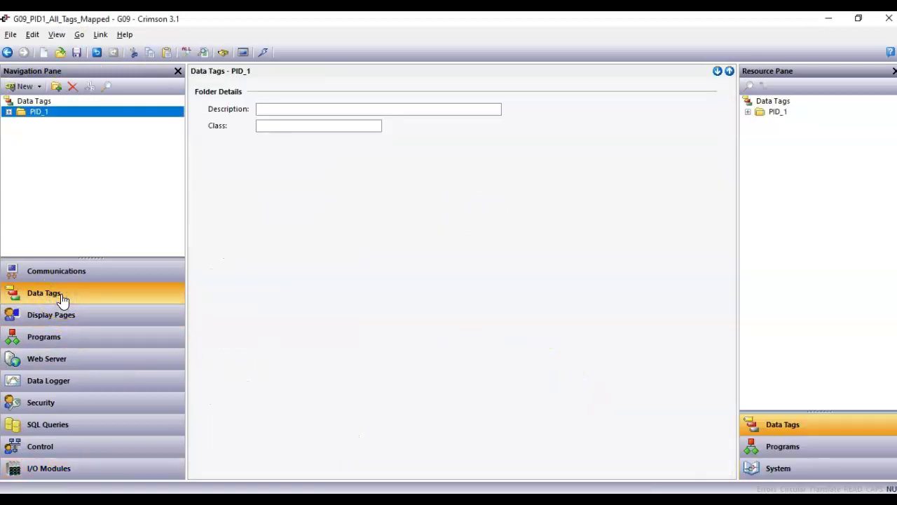
Step: Paste the copied PID_2 folder under the Data Tags root
{"action": "left_click", "coordinate": [42, 102]}
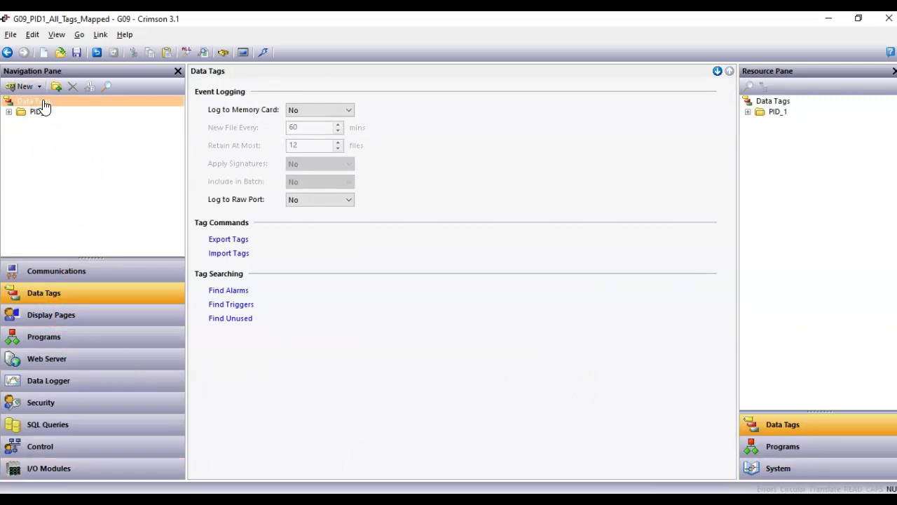
{"action": "right_click", "coordinate": [42, 105]}
{"action": "left_click", "coordinate": [65, 142]}
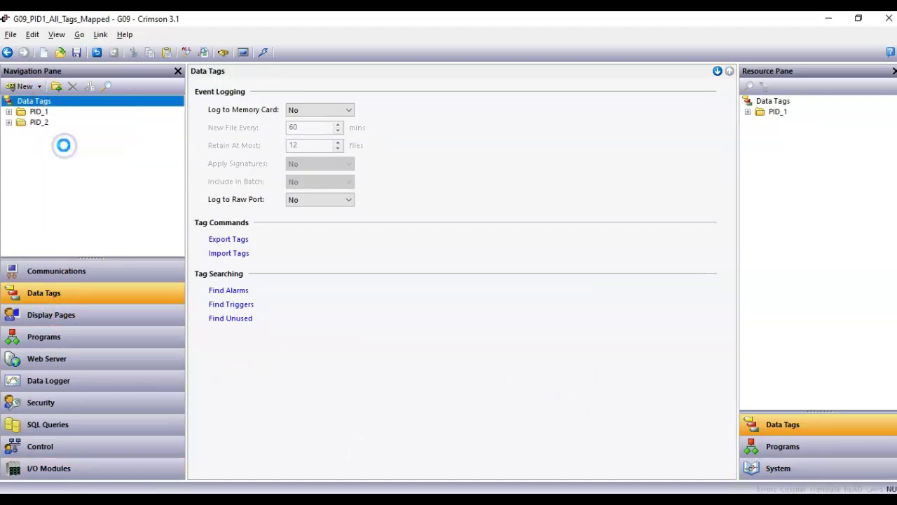
Step: Check the sources of PID_2's ActSP, HCMValue, CoolPower and Output tags, then collapse PID_2
{"action": "left_click", "coordinate": [8, 122]}
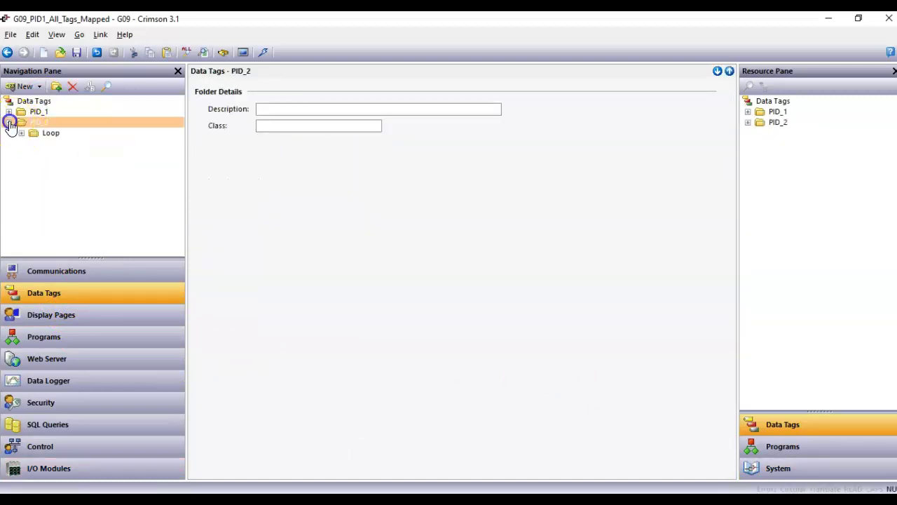
{"action": "left_click", "coordinate": [22, 133]}
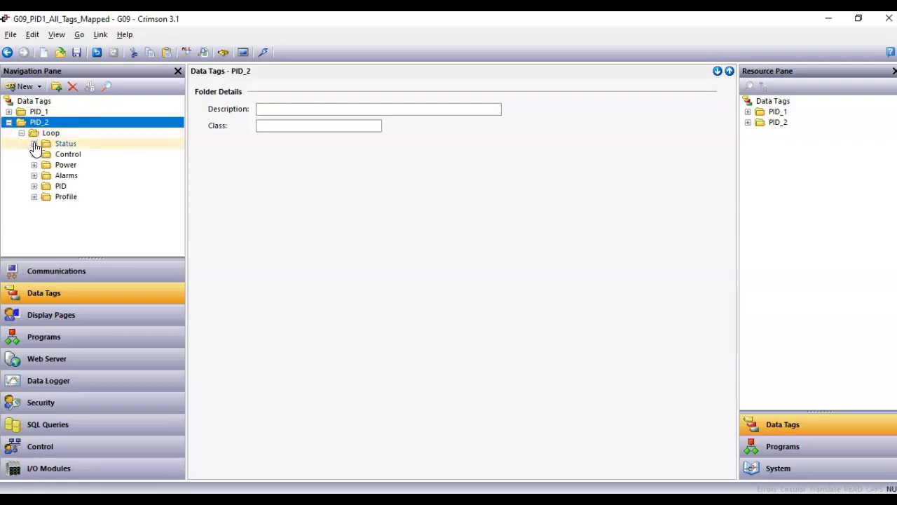
{"action": "left_click", "coordinate": [34, 143]}
{"action": "left_click", "coordinate": [78, 154]}
{"action": "left_click", "coordinate": [87, 187]}
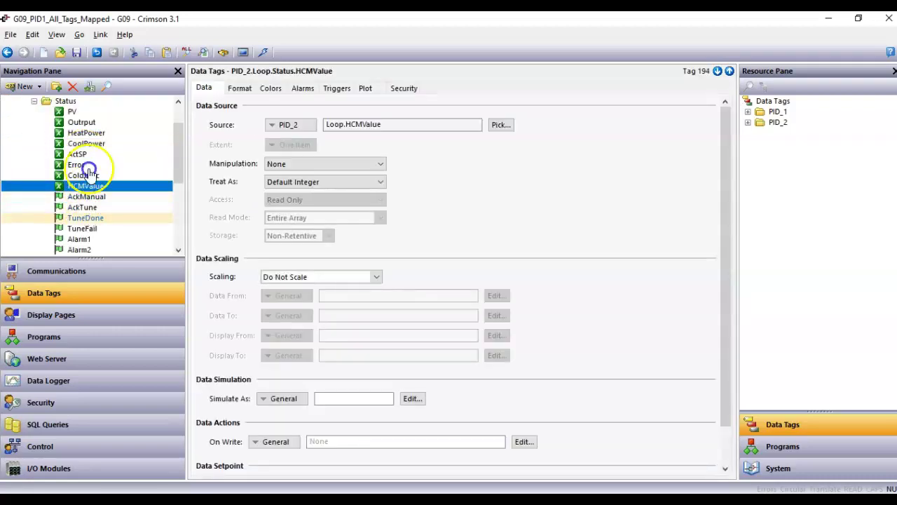
{"action": "left_click", "coordinate": [84, 143]}
{"action": "left_click", "coordinate": [87, 122]}
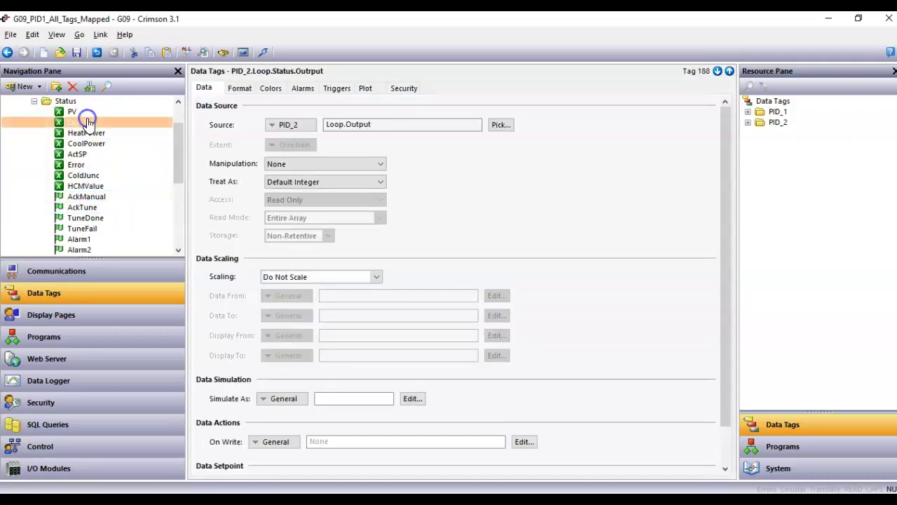
{"action": "left_click", "coordinate": [180, 112]}
{"action": "left_click", "coordinate": [22, 133]}
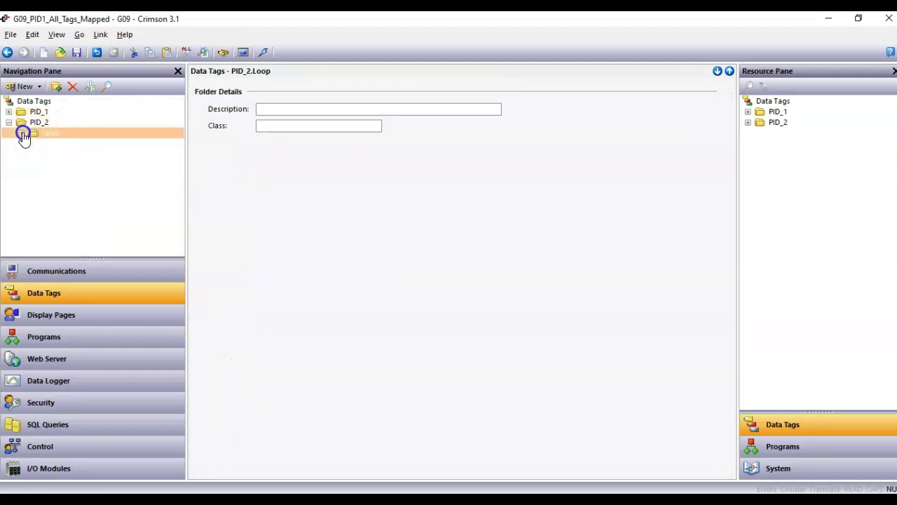
{"action": "left_click", "coordinate": [8, 122]}
Step: Compare against PID_1's ColdJunc tag source, then collapse the PID_1 folder
{"action": "left_click", "coordinate": [9, 112]}
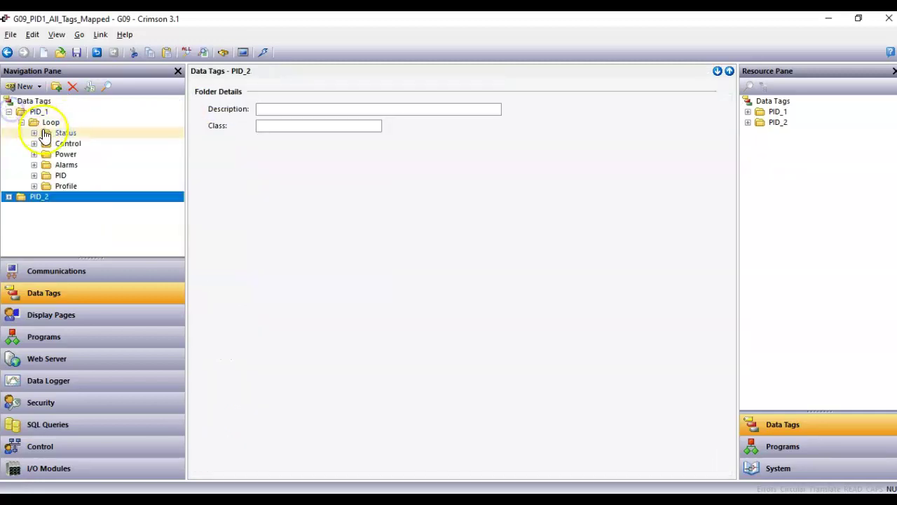
{"action": "left_click", "coordinate": [34, 133]}
{"action": "left_click", "coordinate": [83, 176]}
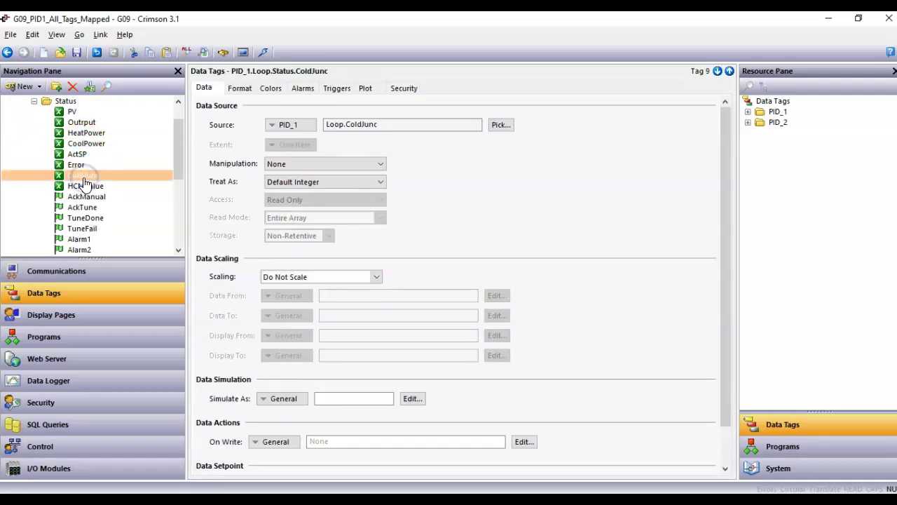
{"action": "scroll", "coordinate": [84, 154], "scroll_direction": "up", "scroll_amount": 1}
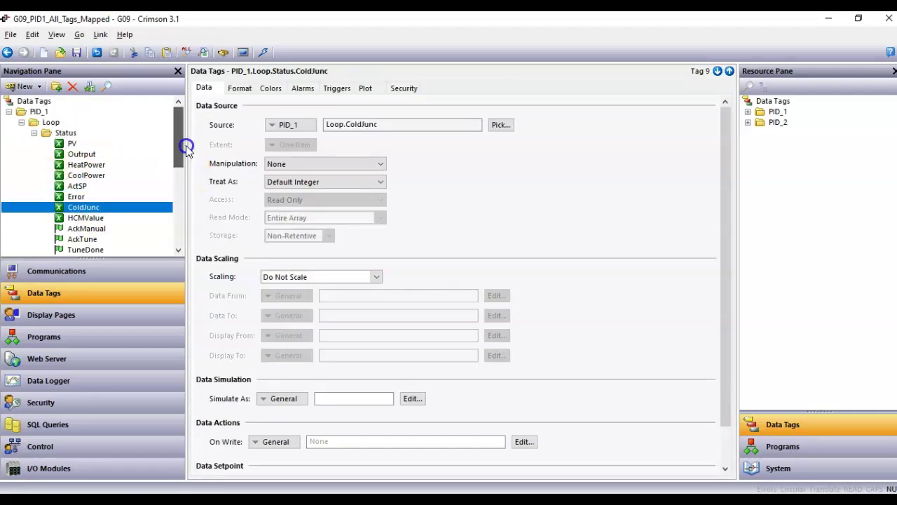
{"action": "left_click", "coordinate": [33, 133]}
{"action": "left_click", "coordinate": [22, 123]}
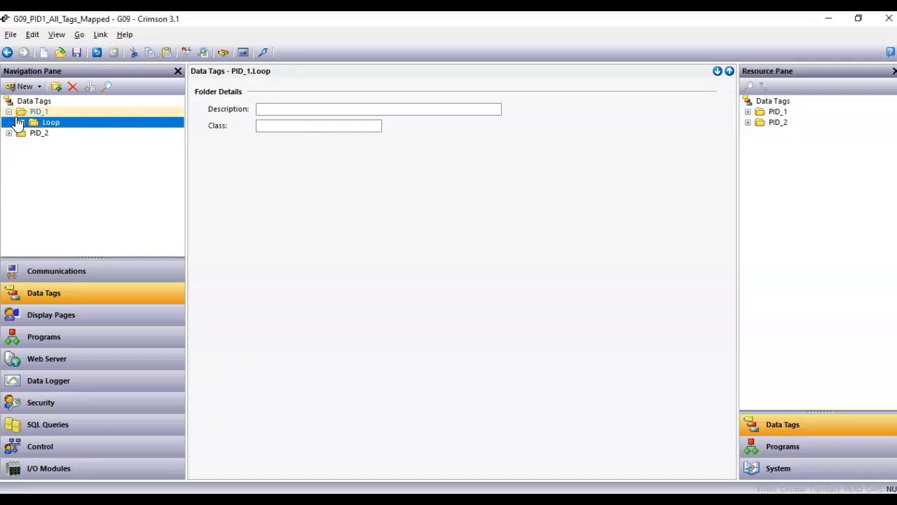
{"action": "left_click", "coordinate": [10, 112]}
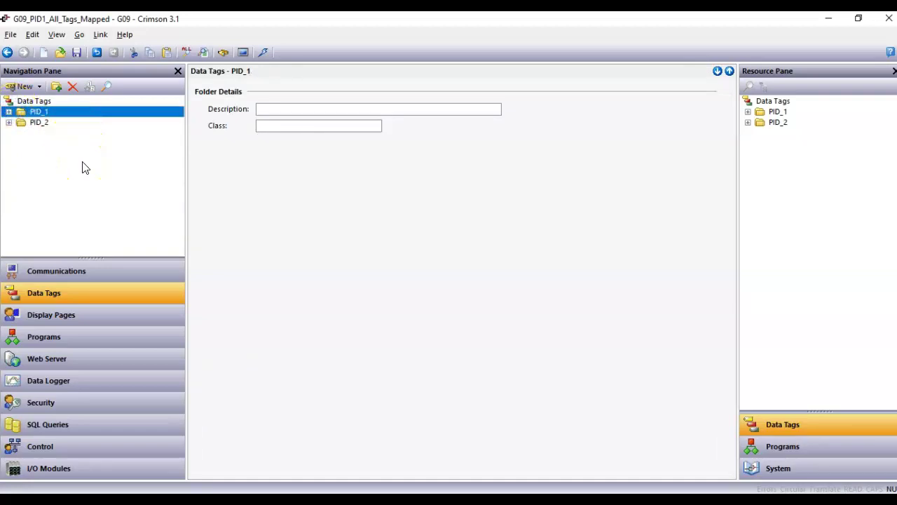
{"action": "left_click", "coordinate": [85, 472]}
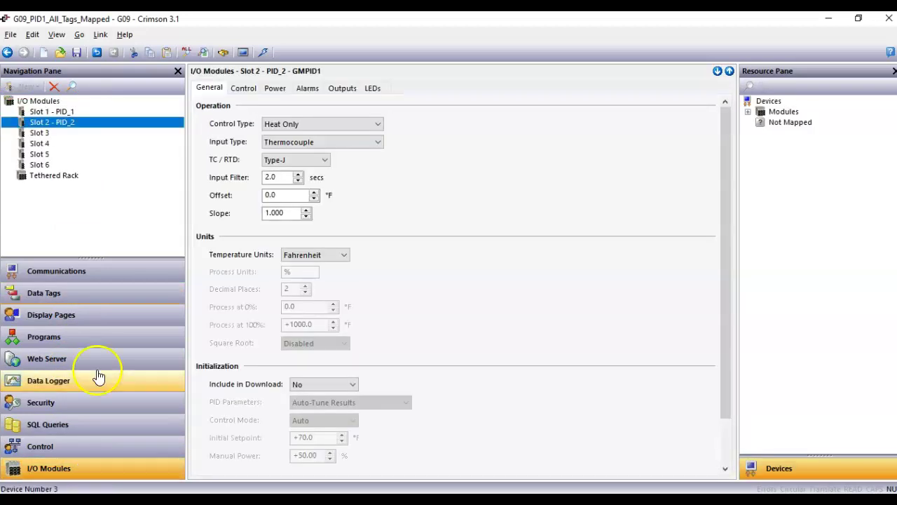
{"action": "left_click", "coordinate": [57, 129]}
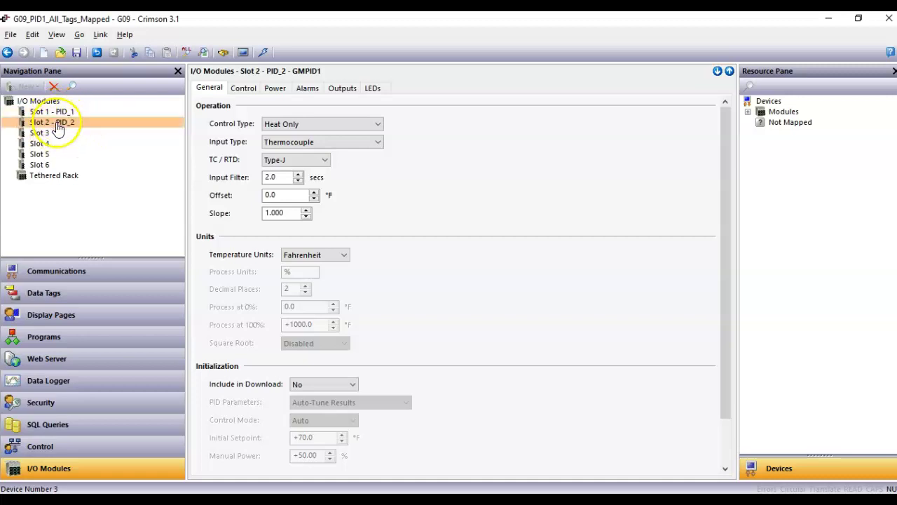
{"action": "left_click", "coordinate": [71, 292]}
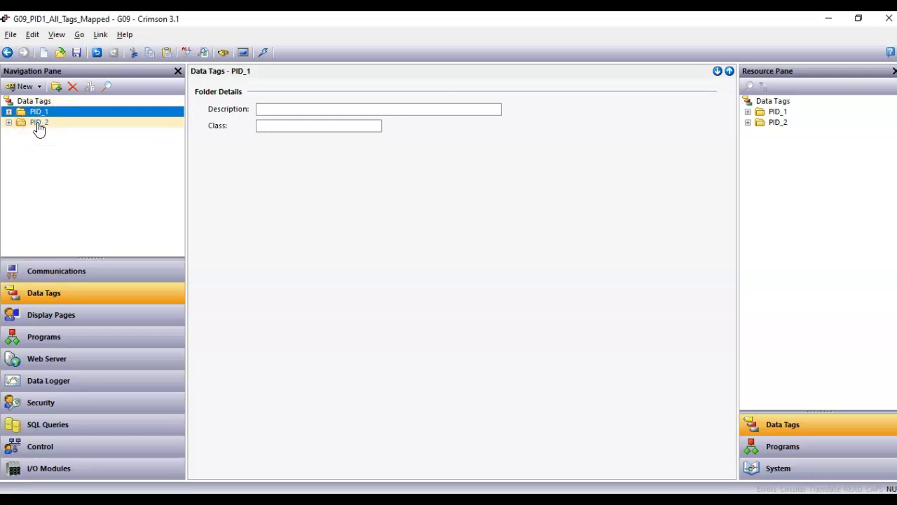
Step: Recompile the database from File > Utilities
{"action": "left_click", "coordinate": [10, 36]}
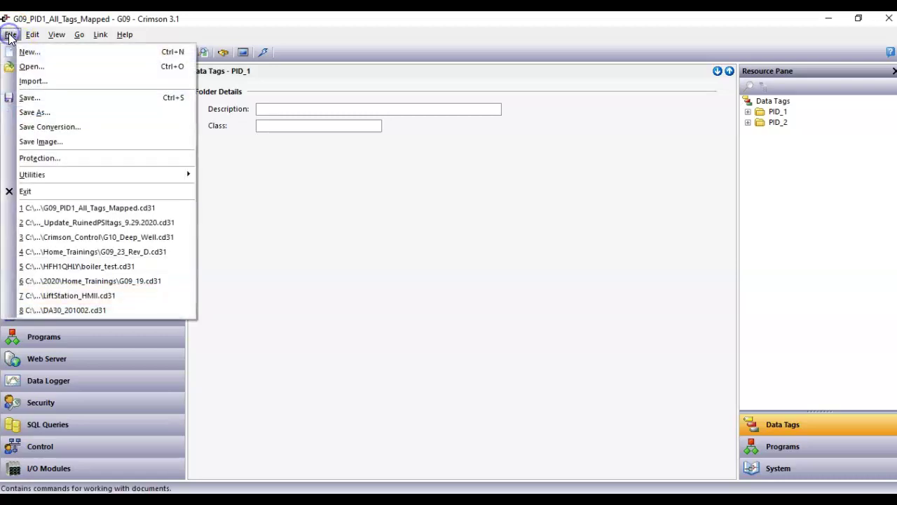
{"action": "left_click", "coordinate": [60, 176]}
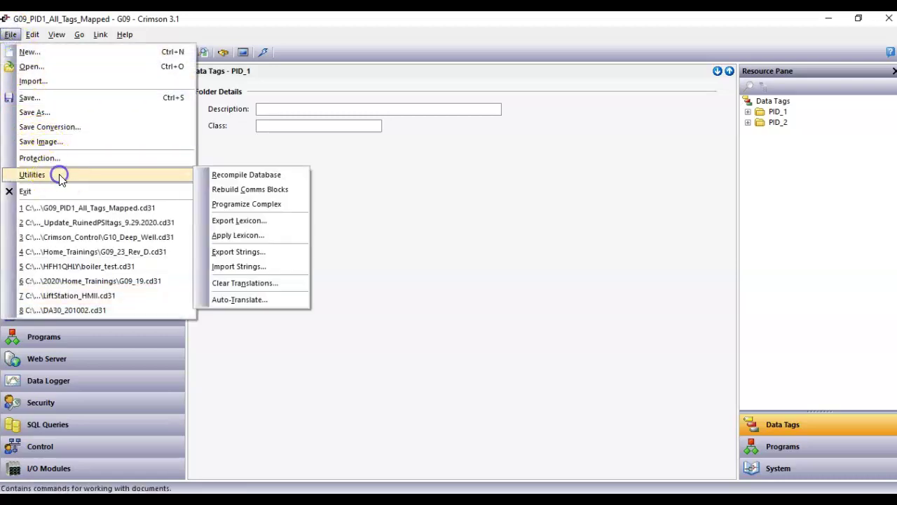
{"action": "left_click", "coordinate": [271, 179]}
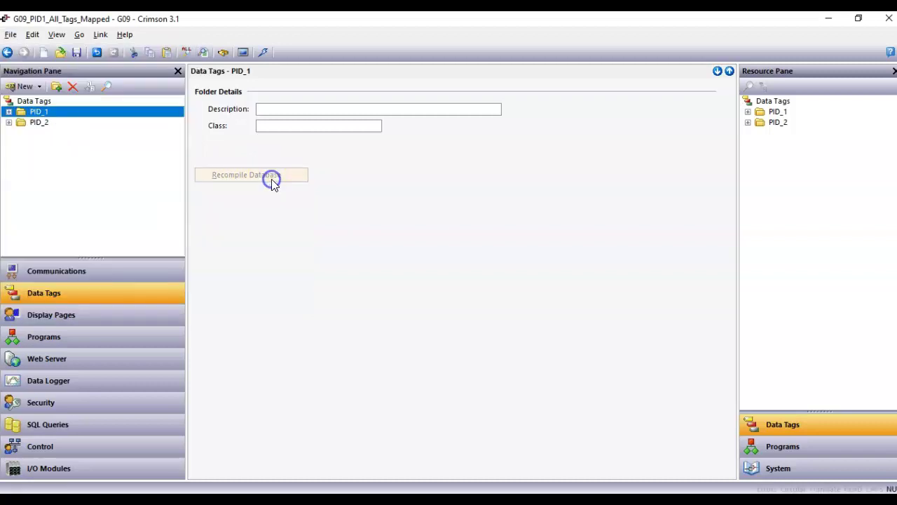
Step: Rebuild the communication blocks from File > Utilities
{"action": "left_click", "coordinate": [10, 35]}
{"action": "mouse_move", "coordinate": [56, 179]}
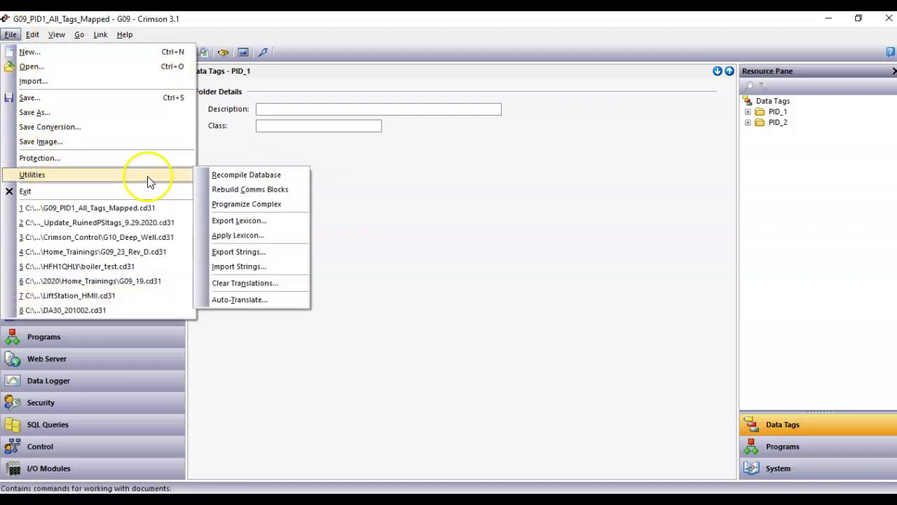
{"action": "left_click", "coordinate": [248, 189]}
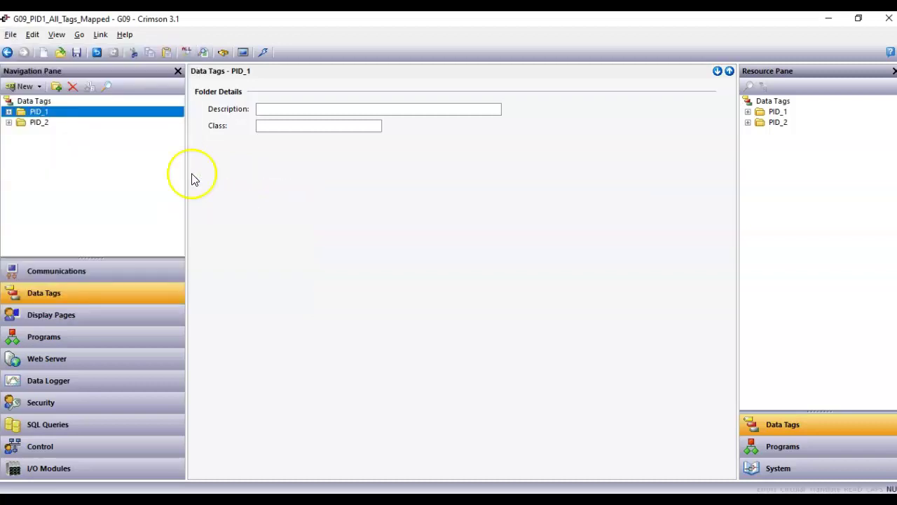